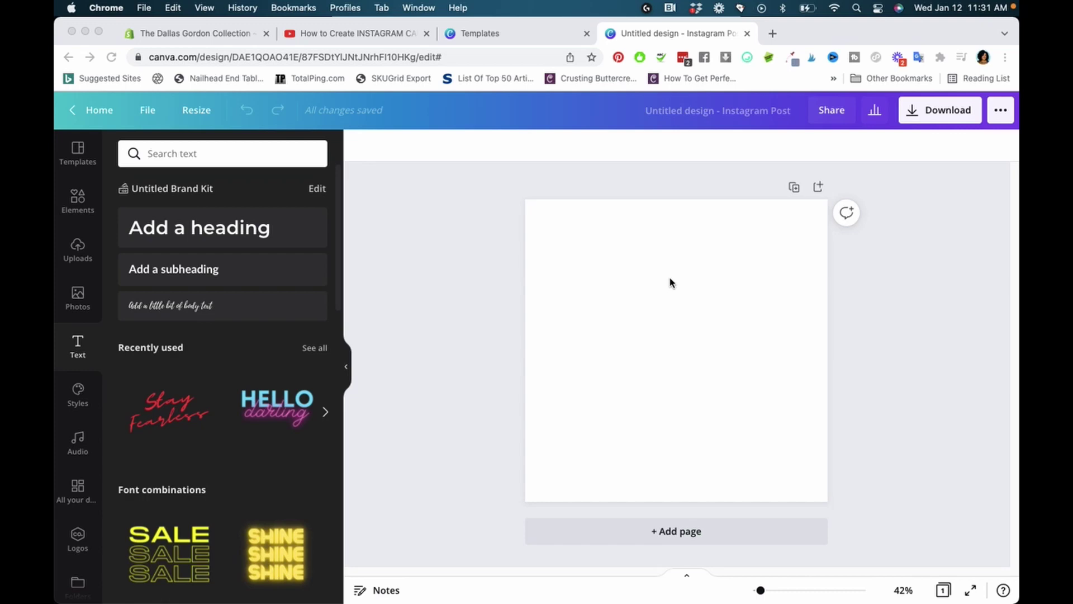
Go to the Facebook Posts Free template results, clear the search query and reload the page
{"action": "left_click", "coordinate": [510, 37]}
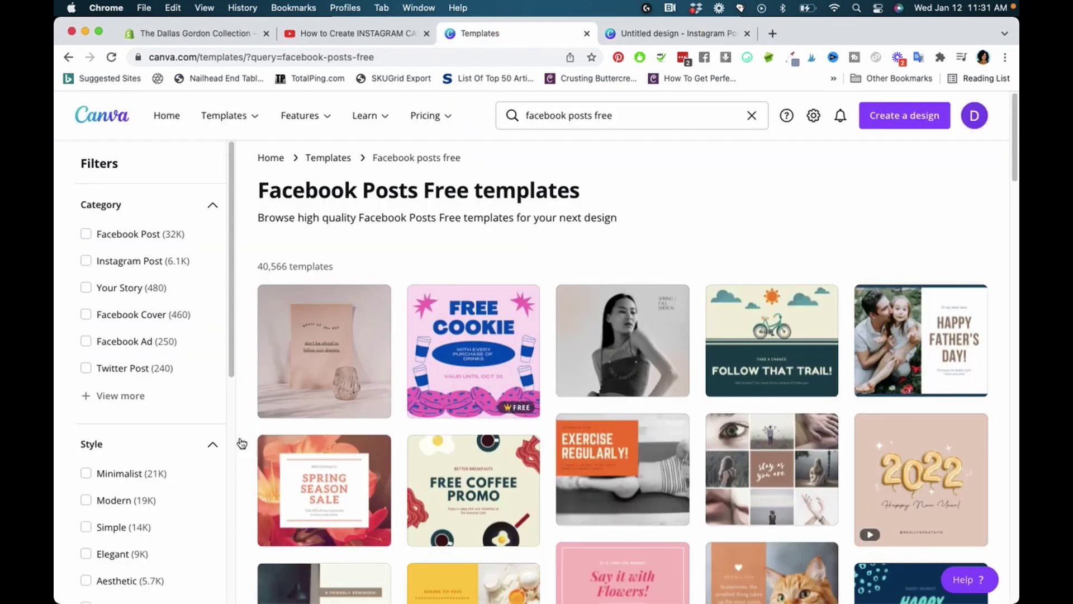
{"action": "mouse_move", "coordinate": [237, 119]}
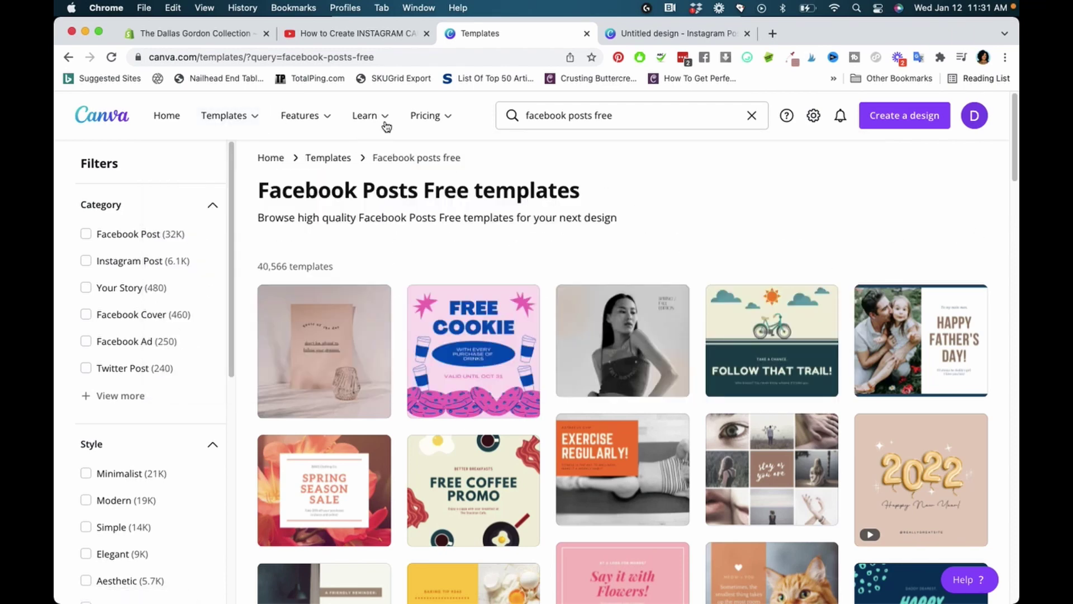
{"action": "mouse_move", "coordinate": [431, 116]}
{"action": "left_click", "coordinate": [751, 115]}
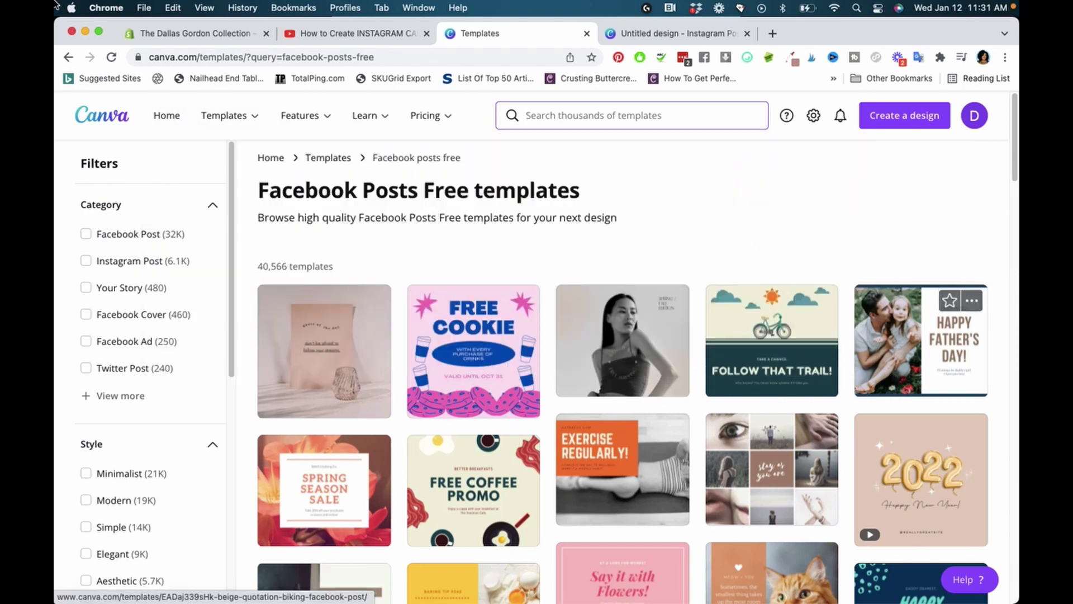
{"action": "left_click", "coordinate": [112, 56]}
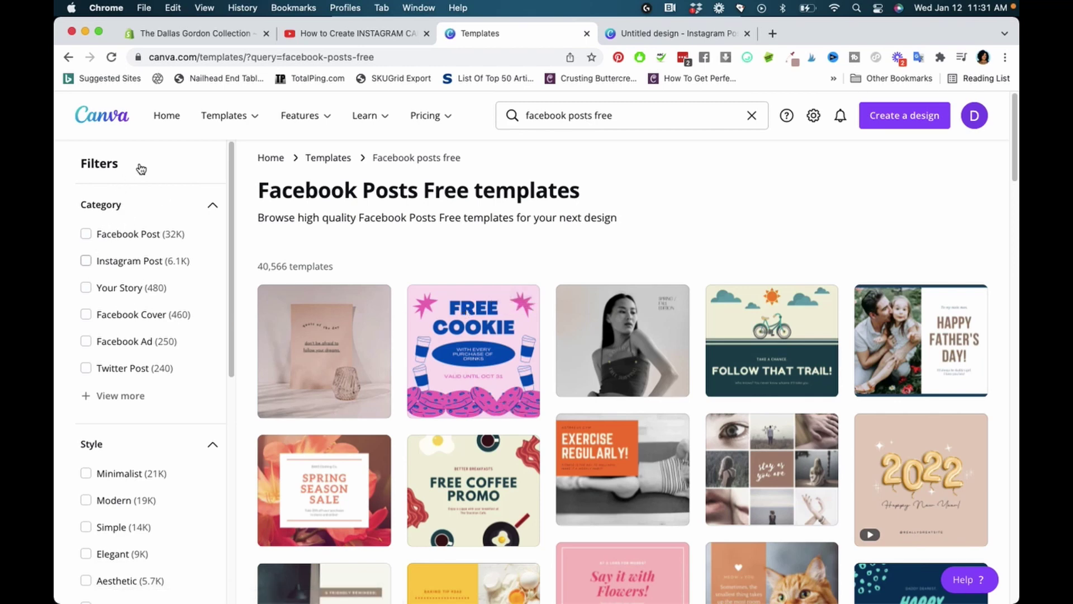
Expand the Theme section of the Filters sidebar to show every theme filter
{"action": "scroll", "coordinate": [189, 338], "scroll_direction": "down", "scroll_amount": 3}
{"action": "scroll", "coordinate": [190, 338], "scroll_direction": "down", "scroll_amount": 10}
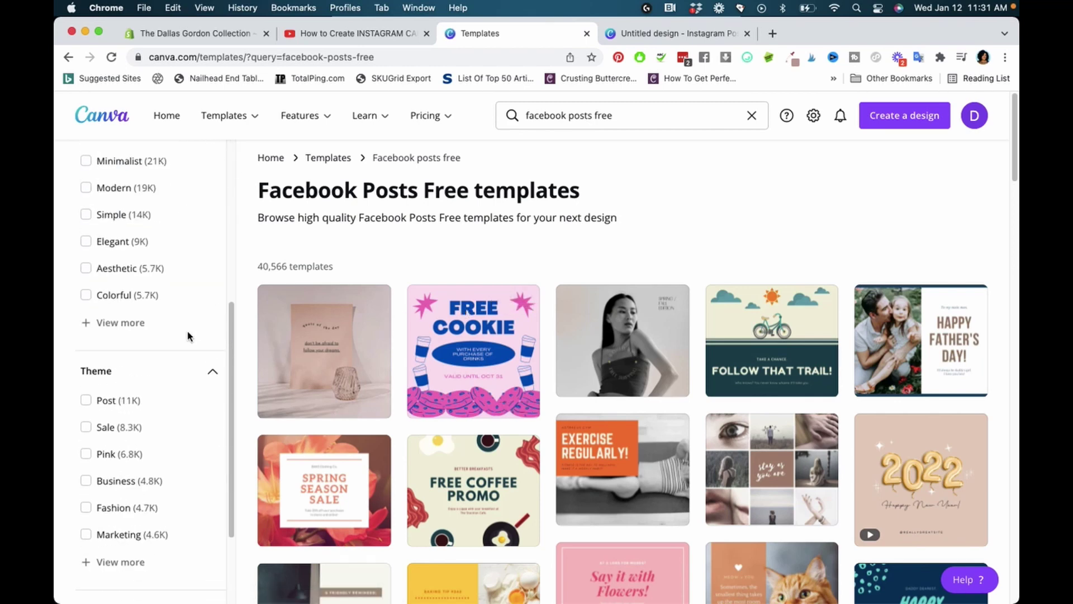
{"action": "scroll", "coordinate": [144, 234], "scroll_direction": "up", "scroll_amount": 1}
{"action": "scroll", "coordinate": [144, 468], "scroll_direction": "down", "scroll_amount": 3}
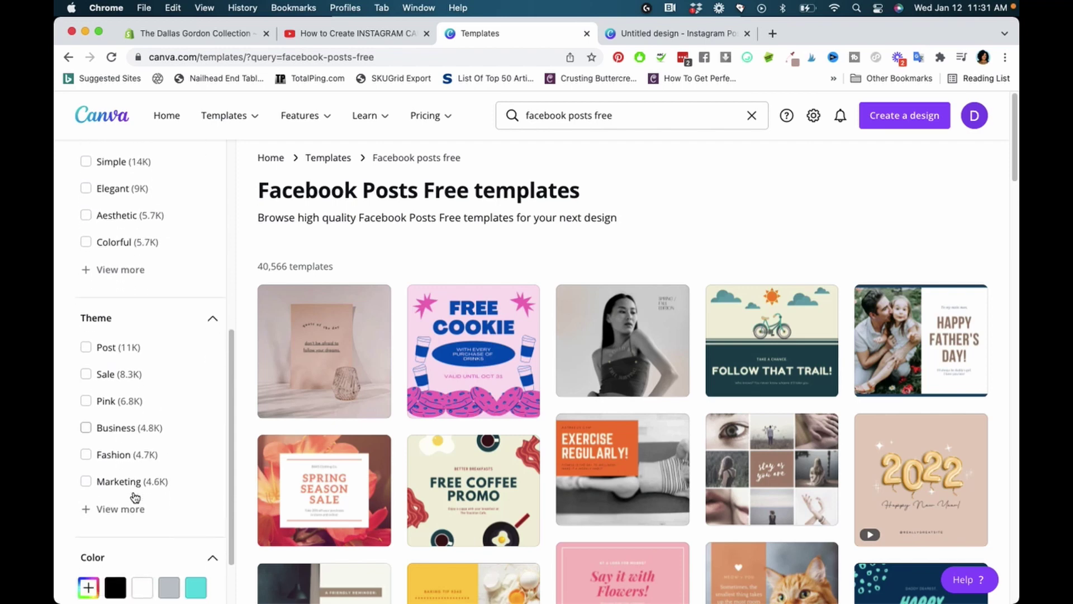
{"action": "left_click", "coordinate": [130, 511]}
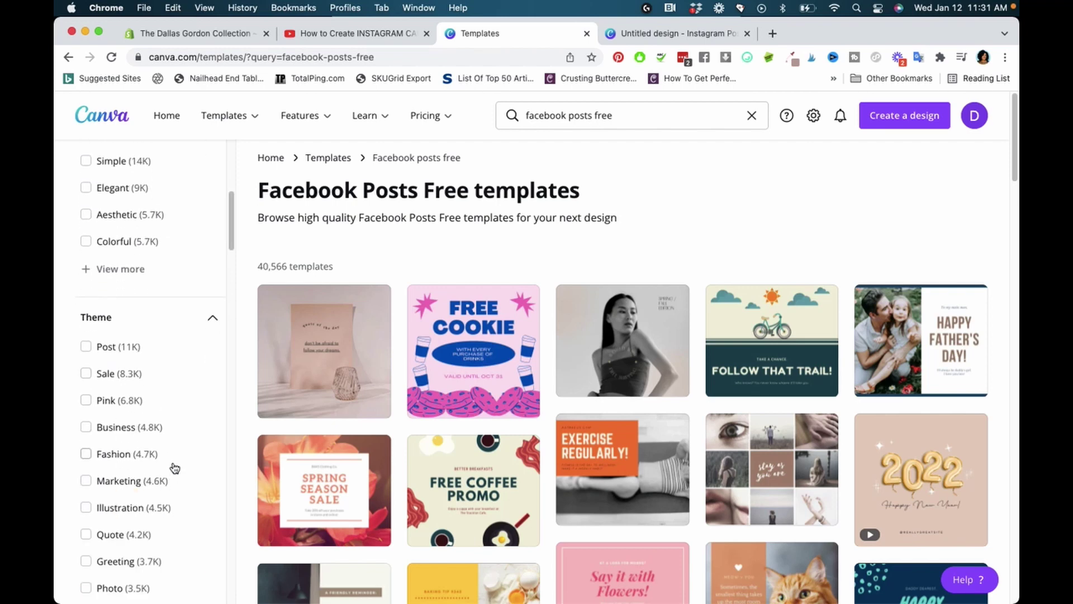
{"action": "scroll", "coordinate": [172, 465], "scroll_direction": "down", "scroll_amount": 18}
{"action": "scroll", "coordinate": [175, 465], "scroll_direction": "down", "scroll_amount": 20}
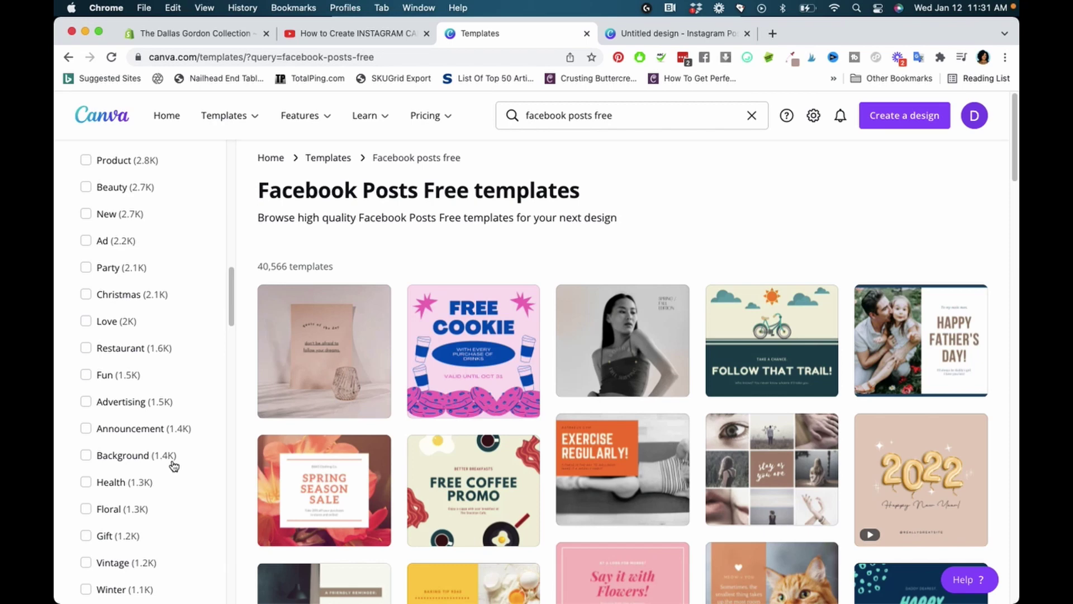
{"action": "scroll", "coordinate": [174, 465], "scroll_direction": "down", "scroll_amount": 20}
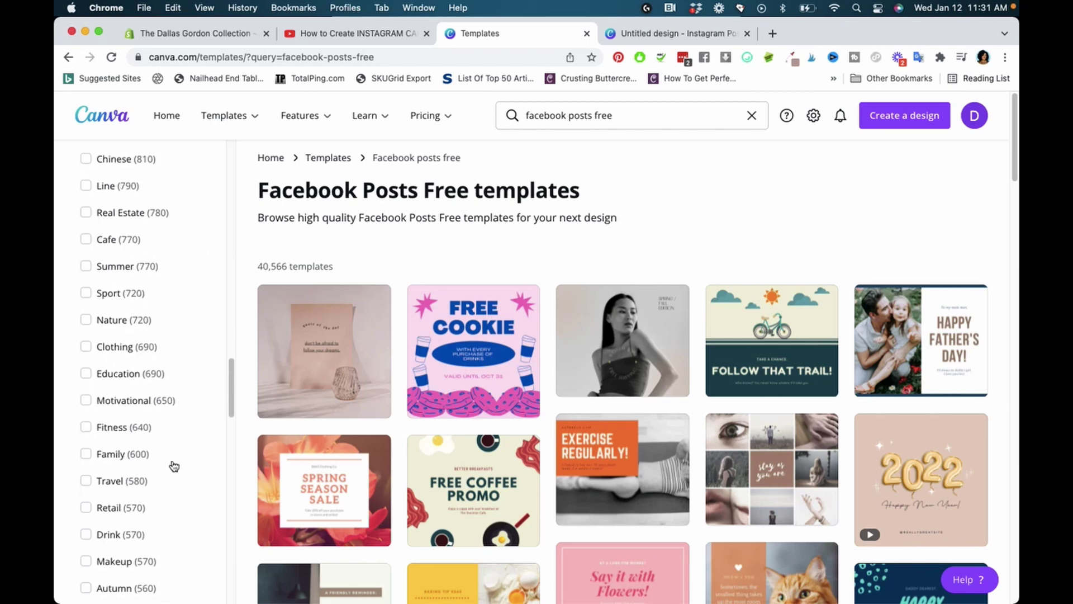
{"action": "scroll", "coordinate": [179, 471], "scroll_direction": "down", "scroll_amount": 20}
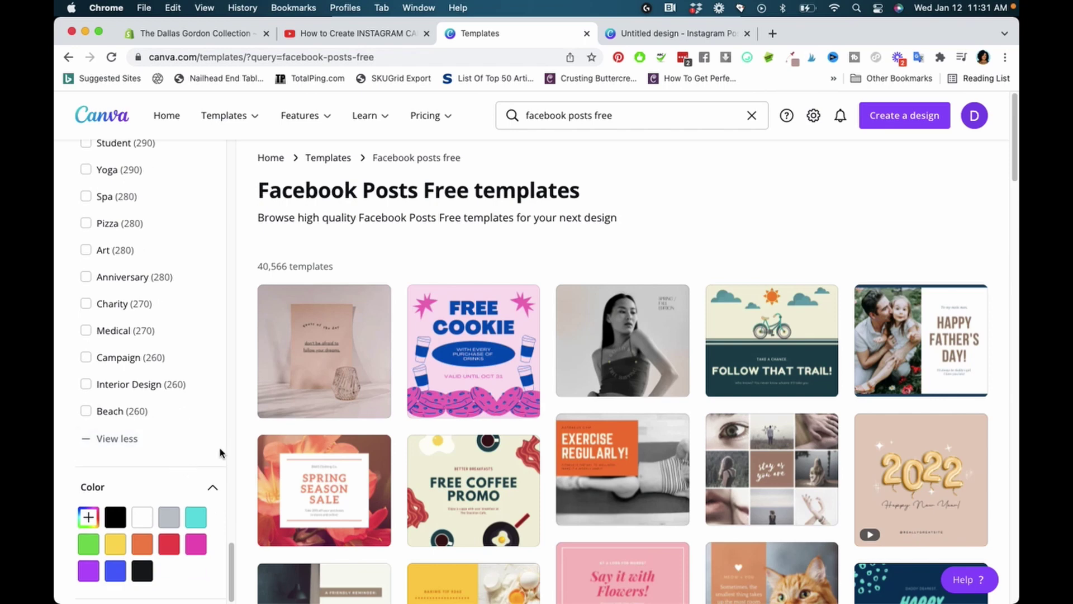
Extend the search to 'facebook posts free templates' and browse the 49,326 results
{"action": "left_click", "coordinate": [625, 116]}
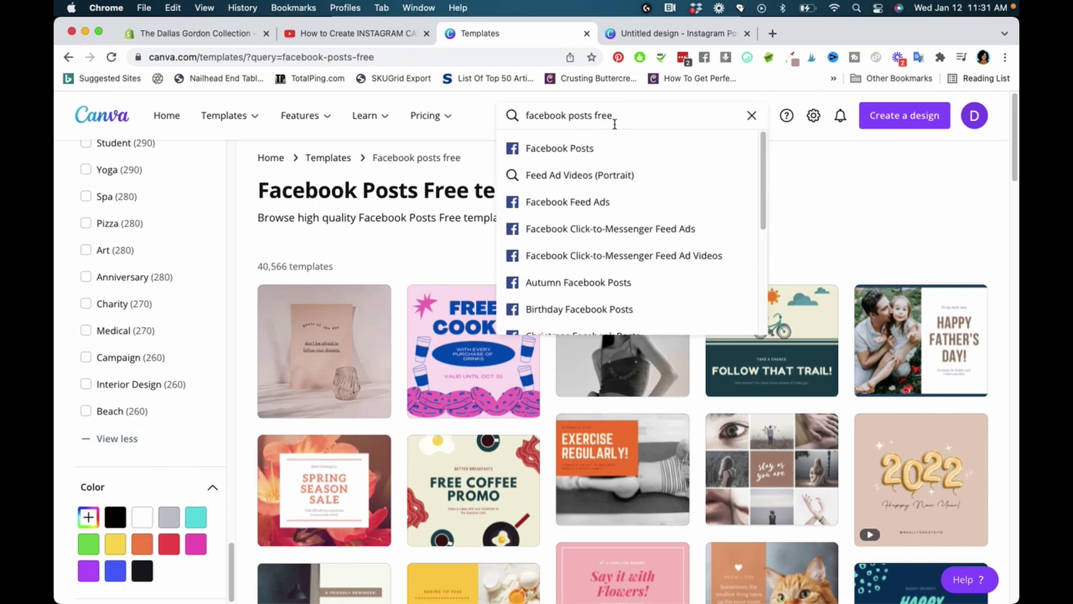
{"action": "type", "text": "templates"}
{"action": "key", "text": "Return"}
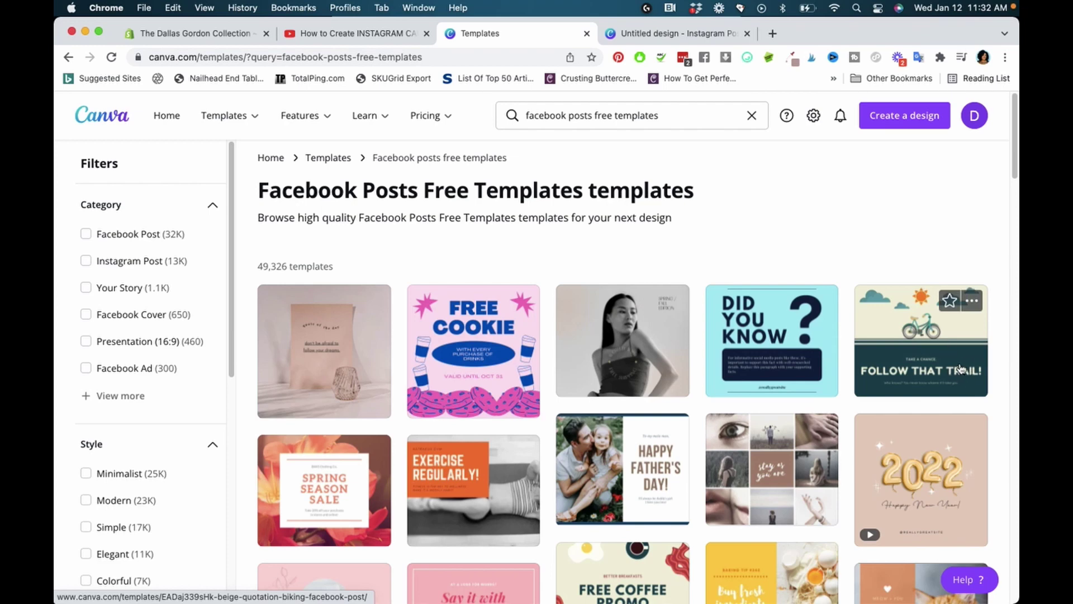
{"action": "scroll", "coordinate": [959, 367], "scroll_direction": "down", "scroll_amount": 2}
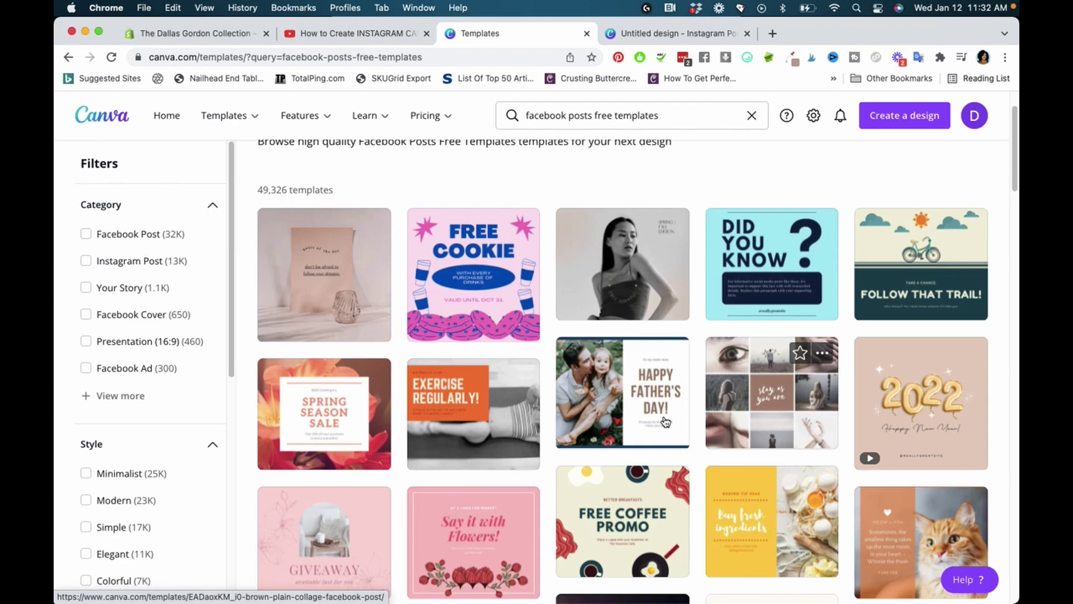
{"action": "scroll", "coordinate": [392, 454], "scroll_direction": "down", "scroll_amount": 4}
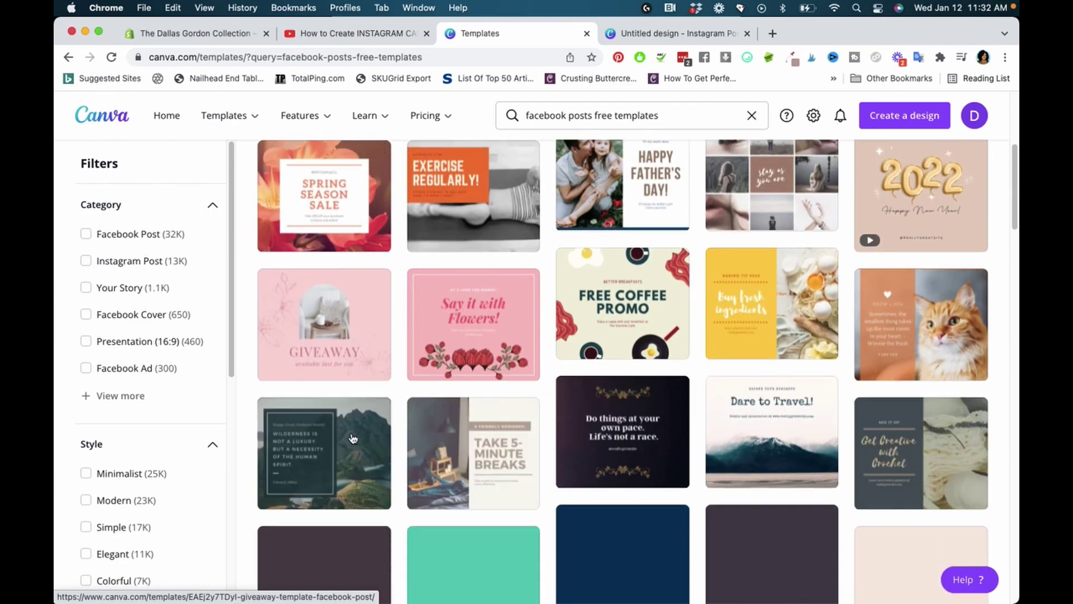
{"action": "scroll", "coordinate": [578, 383], "scroll_direction": "up", "scroll_amount": 6}
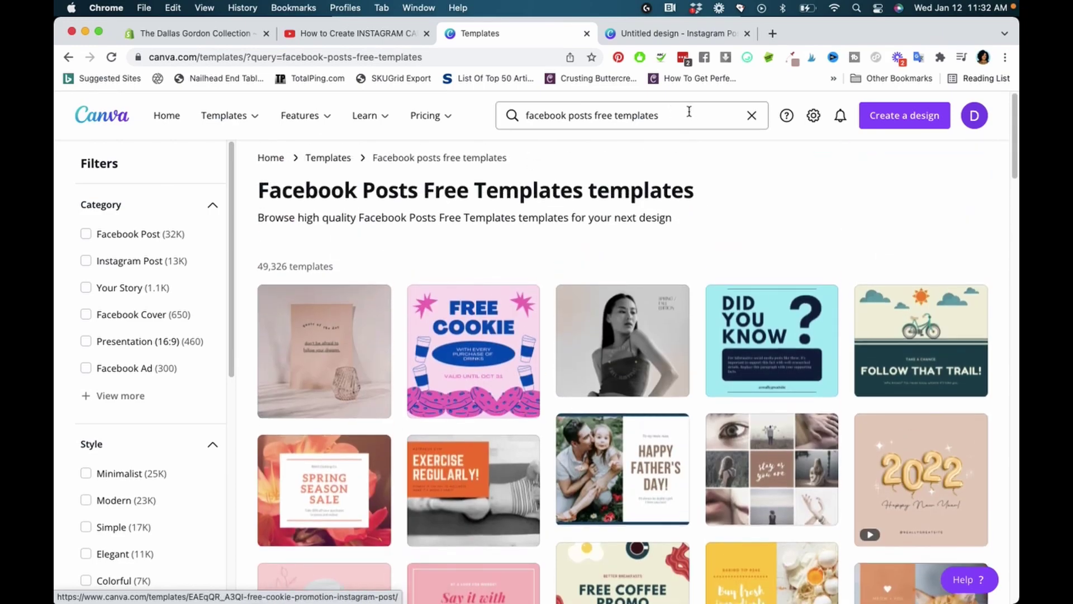
{"action": "scroll", "coordinate": [630, 389], "scroll_direction": "down", "scroll_amount": 2}
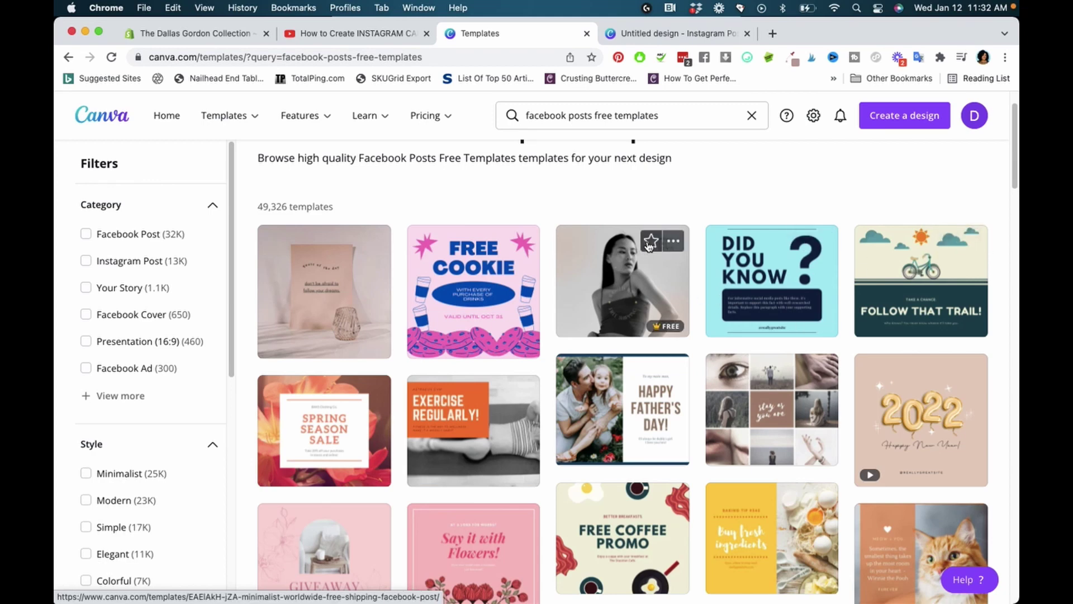
Star the Did You Know template, then remove its star and return to the top
{"action": "left_click", "coordinate": [799, 241]}
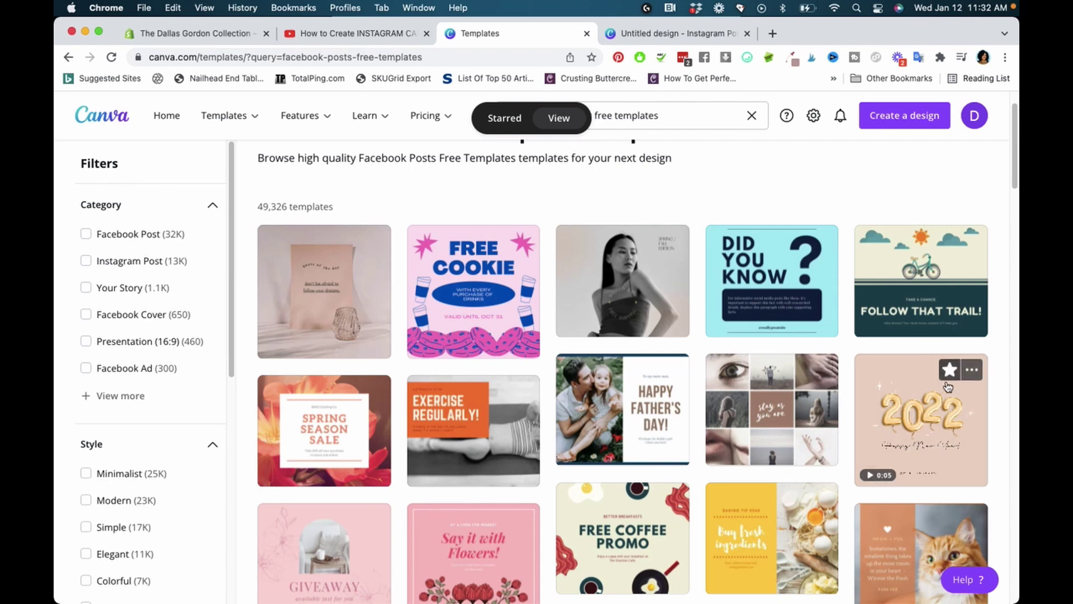
{"action": "mouse_move", "coordinate": [949, 244]}
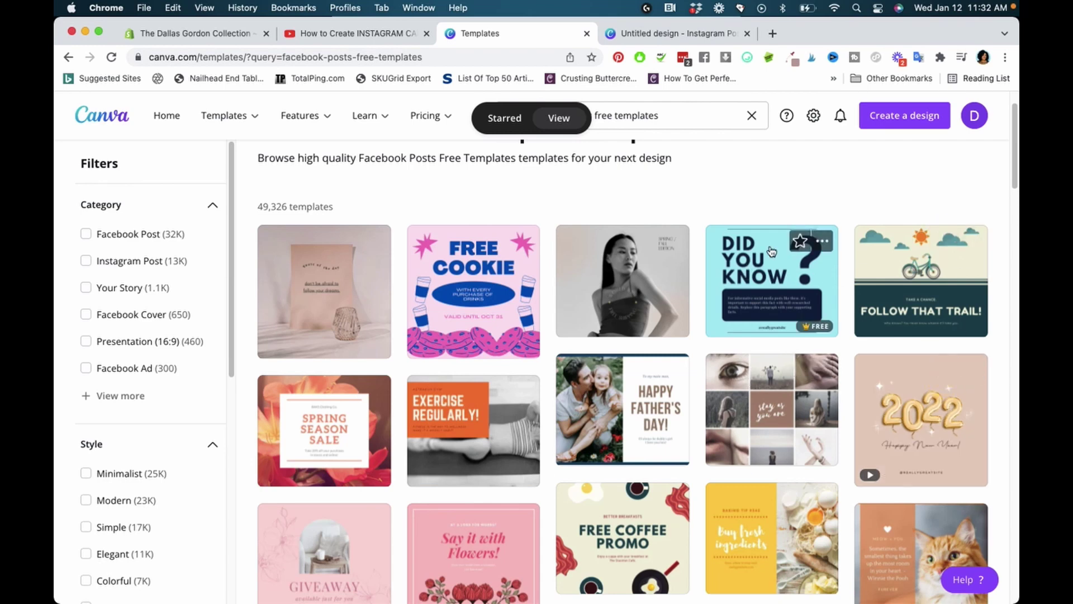
{"action": "mouse_move", "coordinate": [648, 244]}
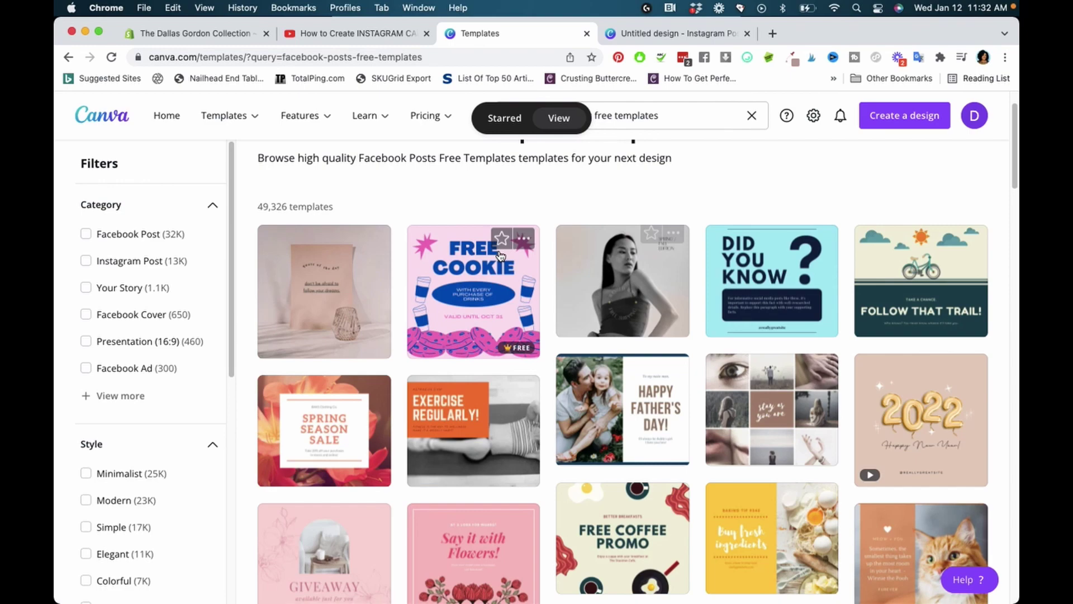
{"action": "left_click", "coordinate": [355, 239]}
{"action": "scroll", "coordinate": [399, 467], "scroll_direction": "down", "scroll_amount": 5}
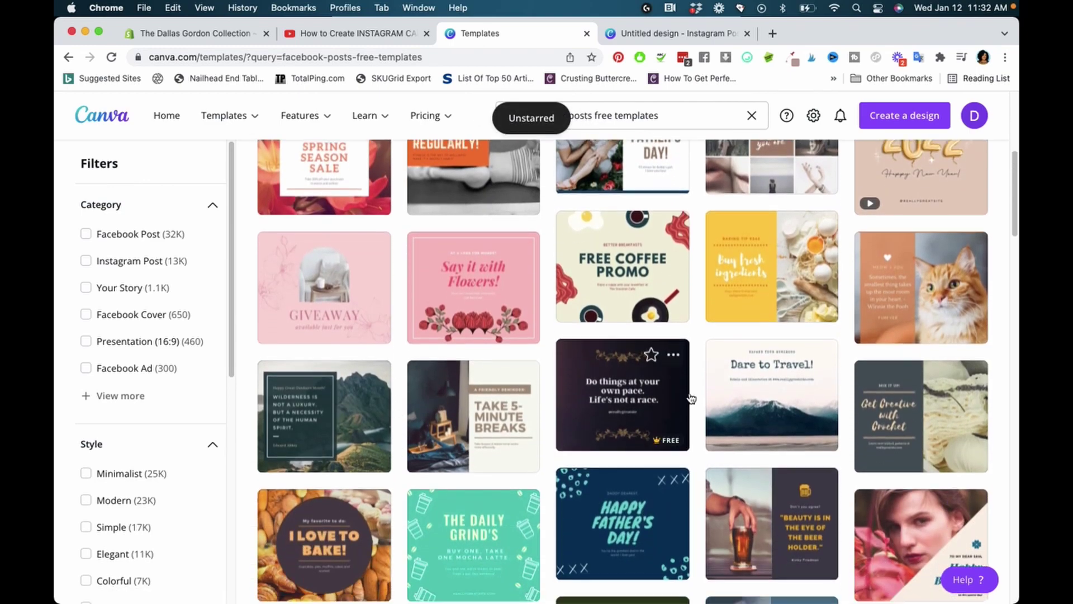
{"action": "mouse_move", "coordinate": [922, 392]}
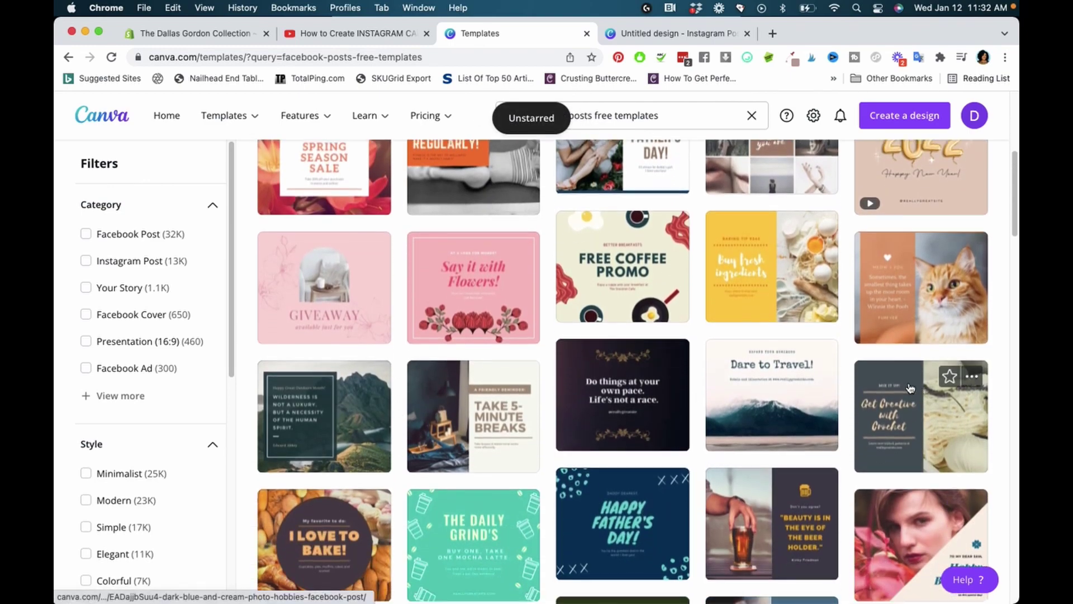
{"action": "scroll", "coordinate": [541, 400], "scroll_direction": "up", "scroll_amount": 5}
{"action": "scroll", "coordinate": [541, 400], "scroll_direction": "up", "scroll_amount": 2}
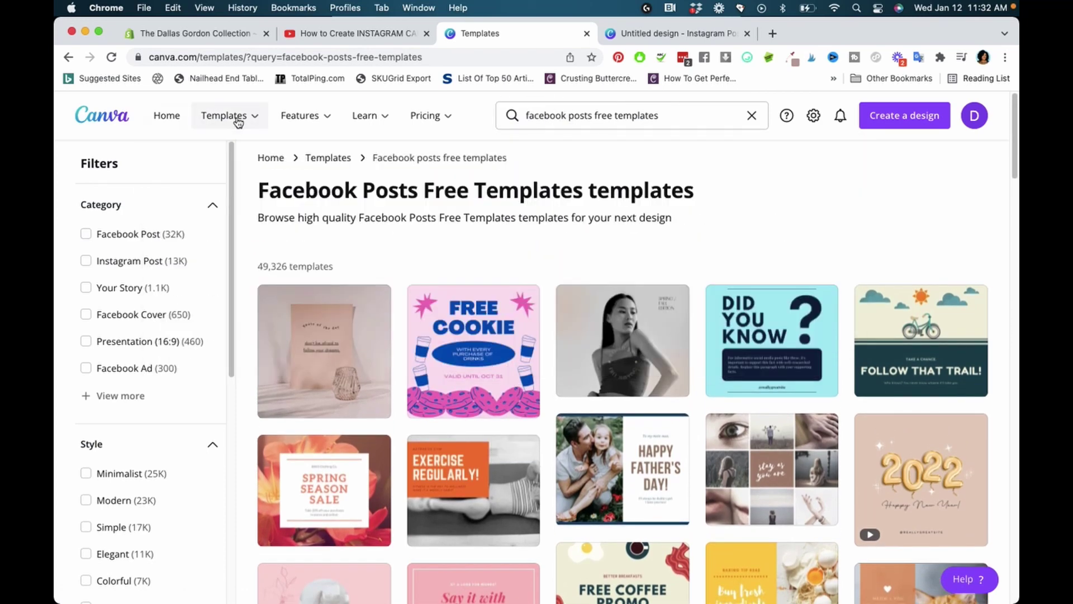
Return to the Untitled Instagram Post design with the 'free' template results in the Templates panel
{"action": "mouse_move", "coordinate": [238, 123]}
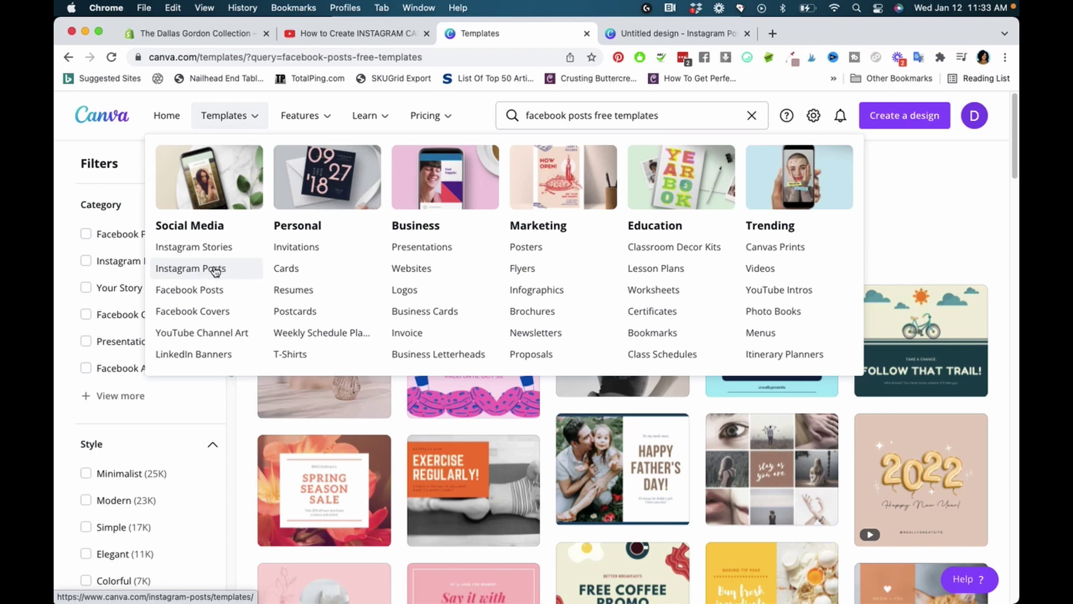
{"action": "left_click", "coordinate": [669, 37]}
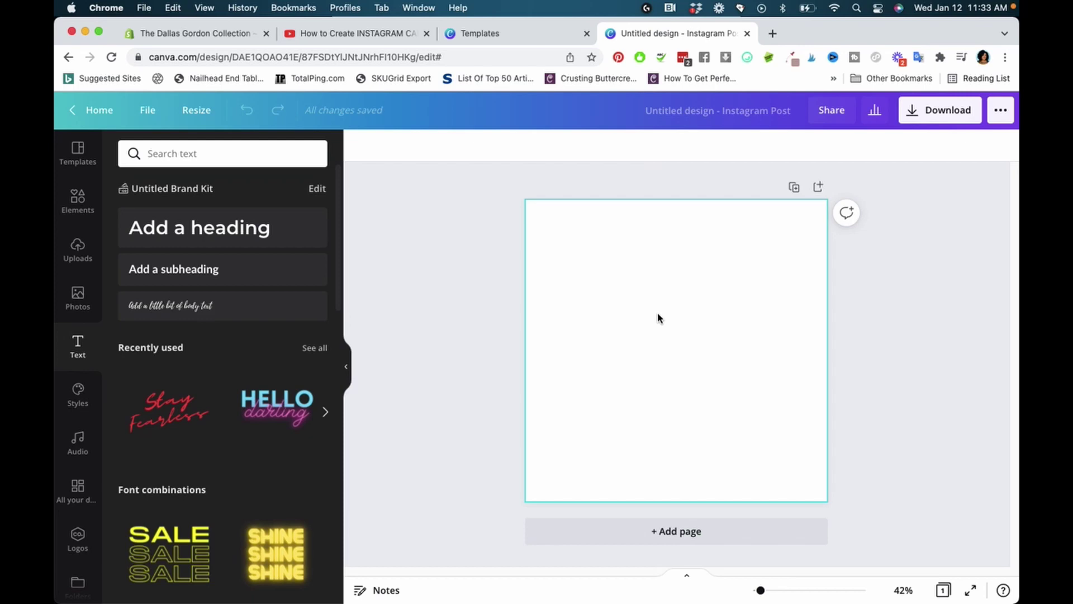
{"action": "left_click", "coordinate": [76, 150]}
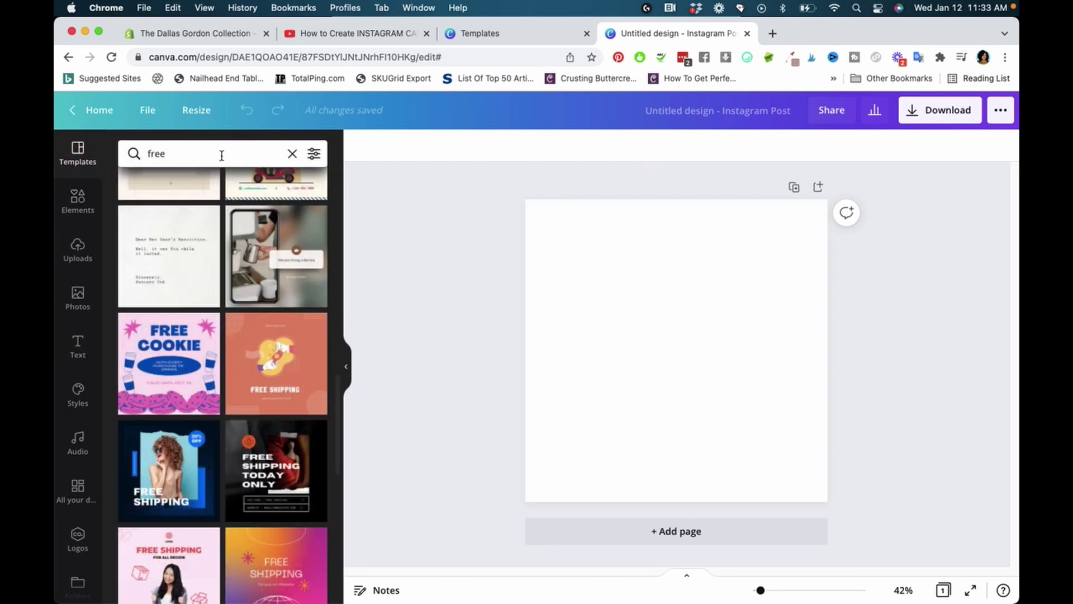
{"action": "scroll", "coordinate": [223, 308], "scroll_direction": "up", "scroll_amount": 6}
{"action": "scroll", "coordinate": [222, 308], "scroll_direction": "up", "scroll_amount": 10}
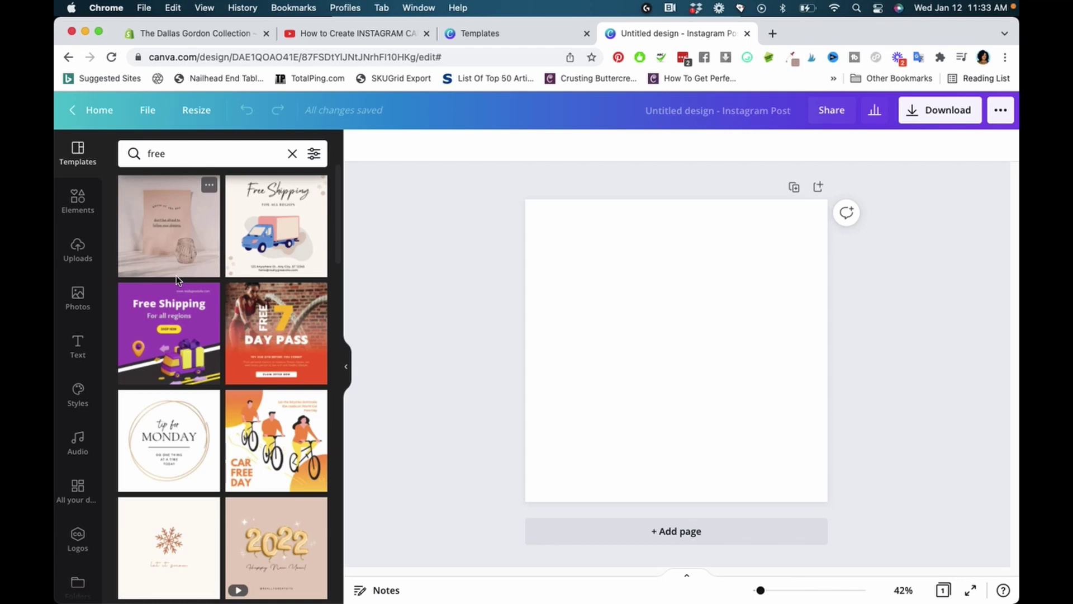
Apply the beige 'quote of the day' template and select its background photo
{"action": "left_click", "coordinate": [170, 235]}
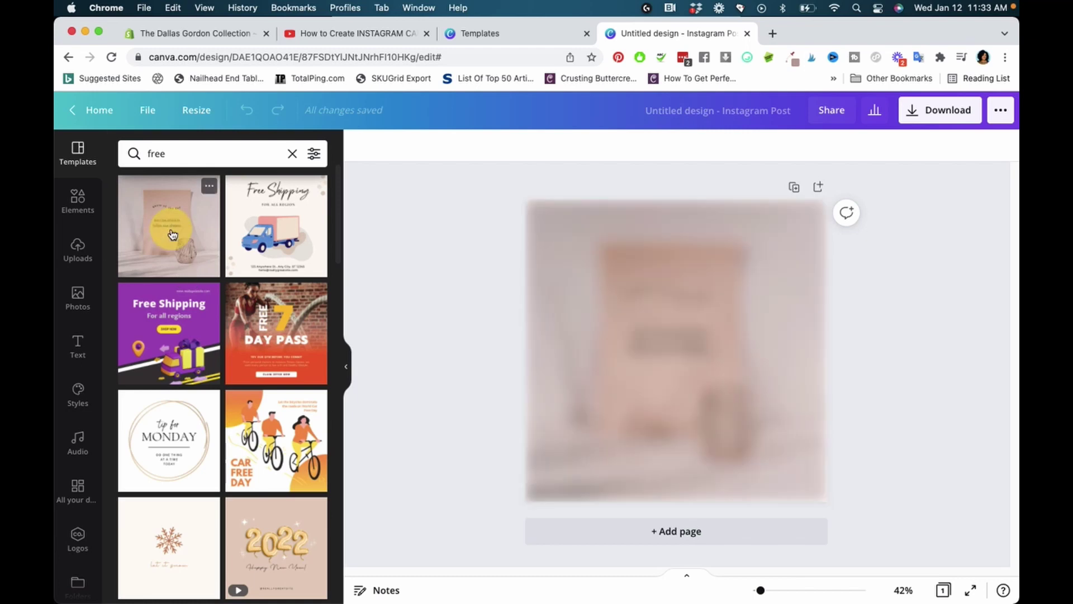
{"action": "left_click", "coordinate": [785, 382]}
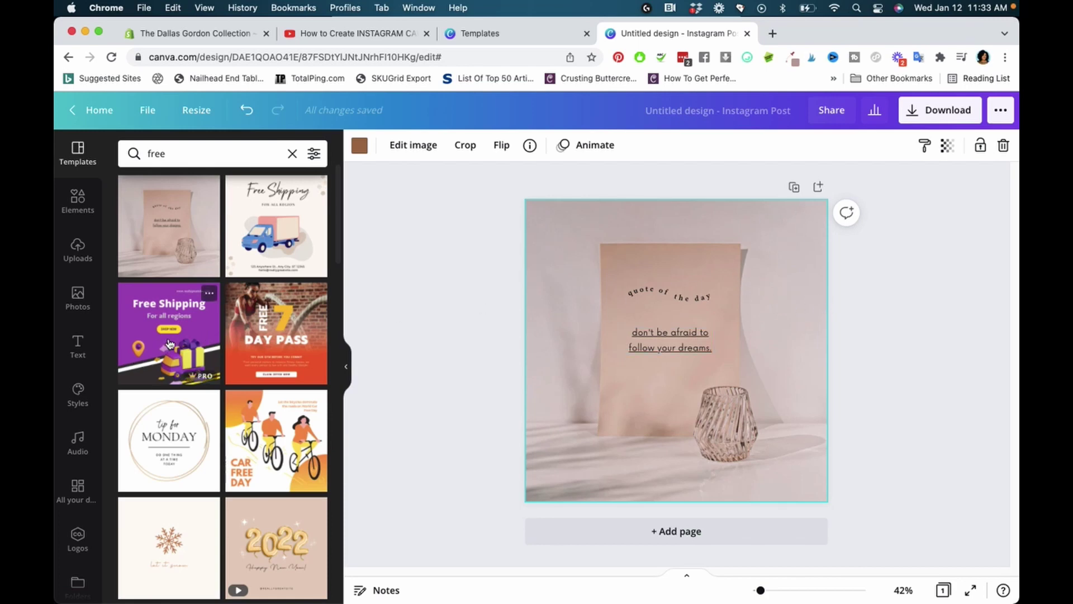
{"action": "scroll", "coordinate": [215, 549], "scroll_direction": "down", "scroll_amount": 2}
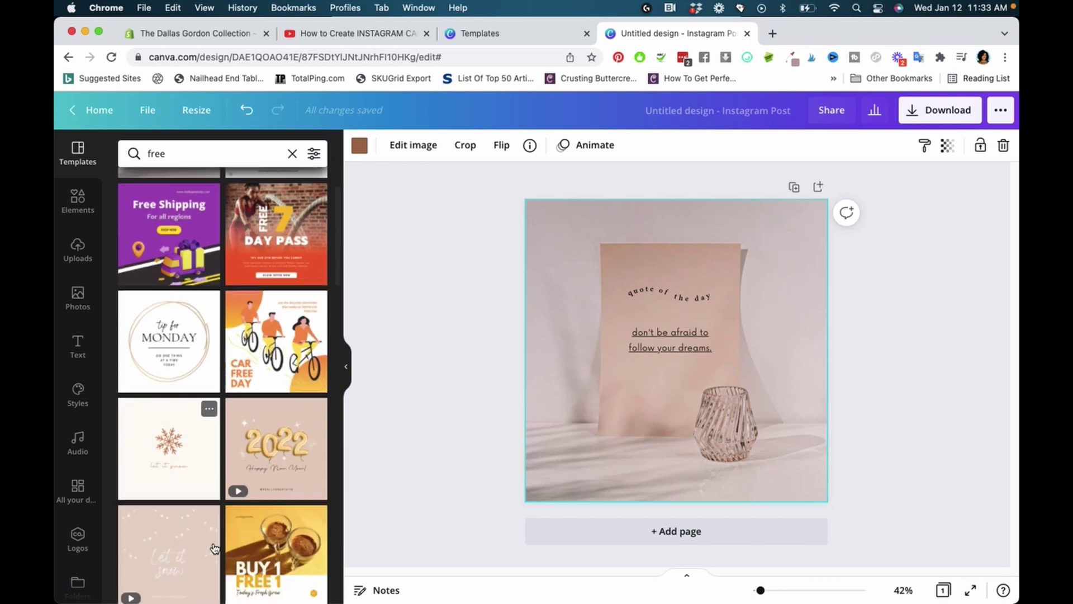
{"action": "scroll", "coordinate": [215, 548], "scroll_direction": "down", "scroll_amount": 1}
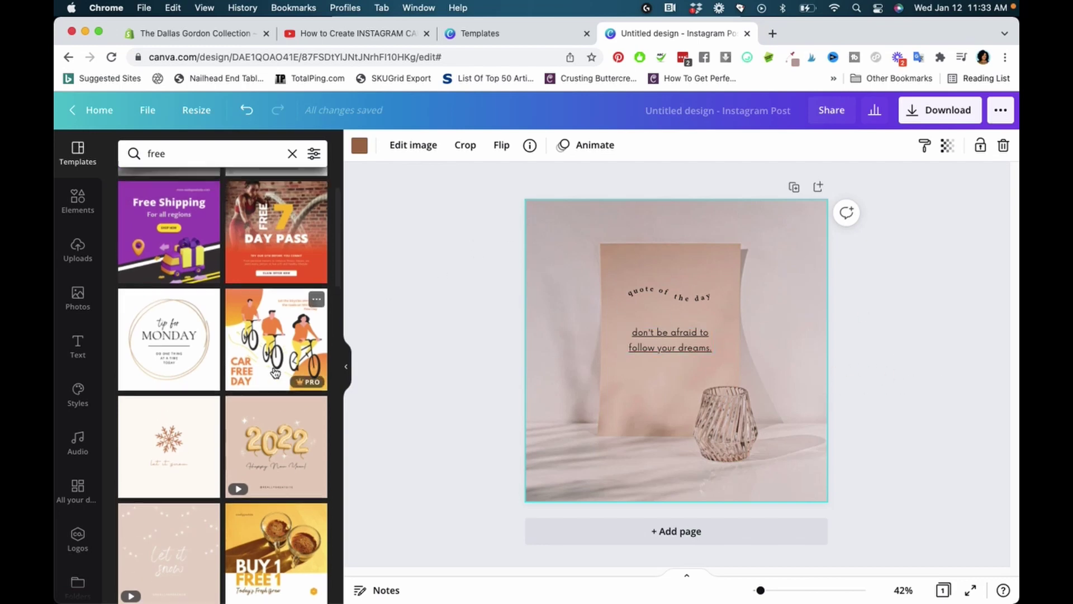
{"action": "scroll", "coordinate": [272, 358], "scroll_direction": "up", "scroll_amount": 3}
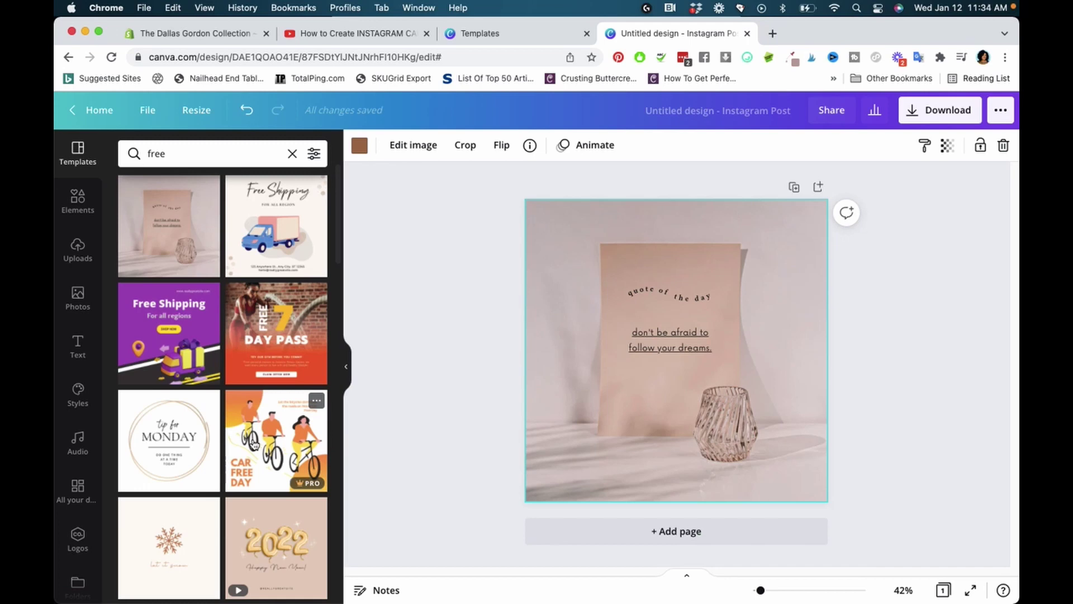
{"action": "left_click", "coordinate": [480, 33]}
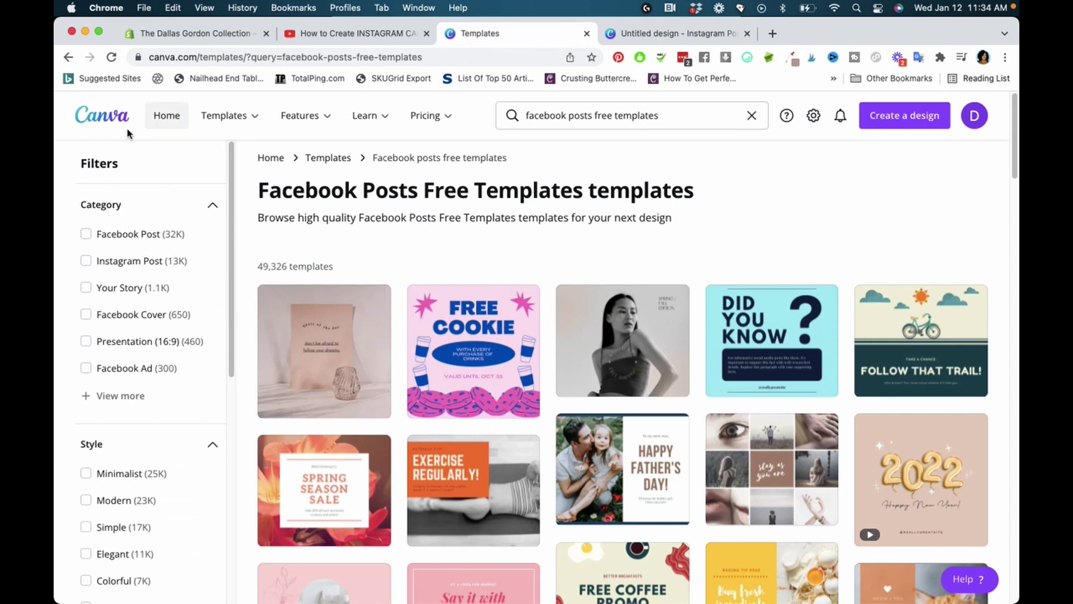
{"action": "mouse_move", "coordinate": [218, 115]}
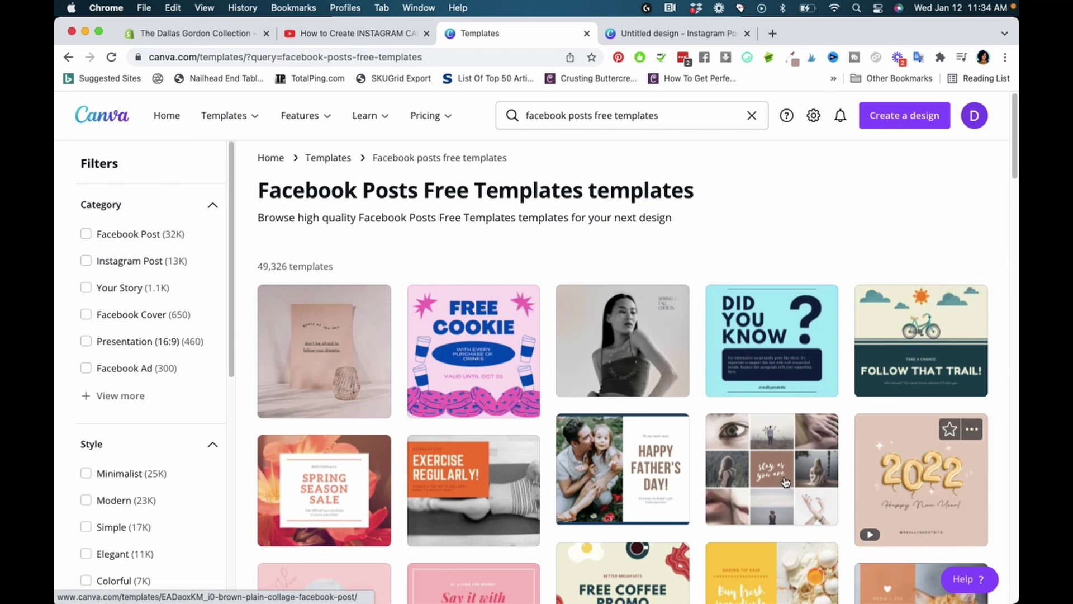
{"action": "scroll", "coordinate": [481, 490], "scroll_direction": "down", "scroll_amount": 3}
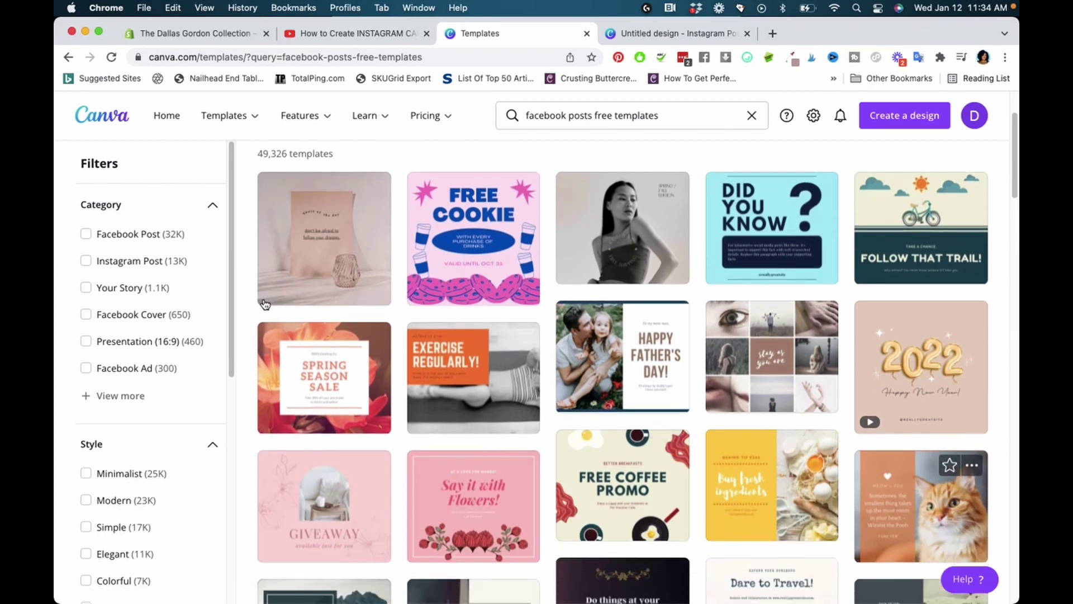
{"action": "left_click", "coordinate": [729, 35]}
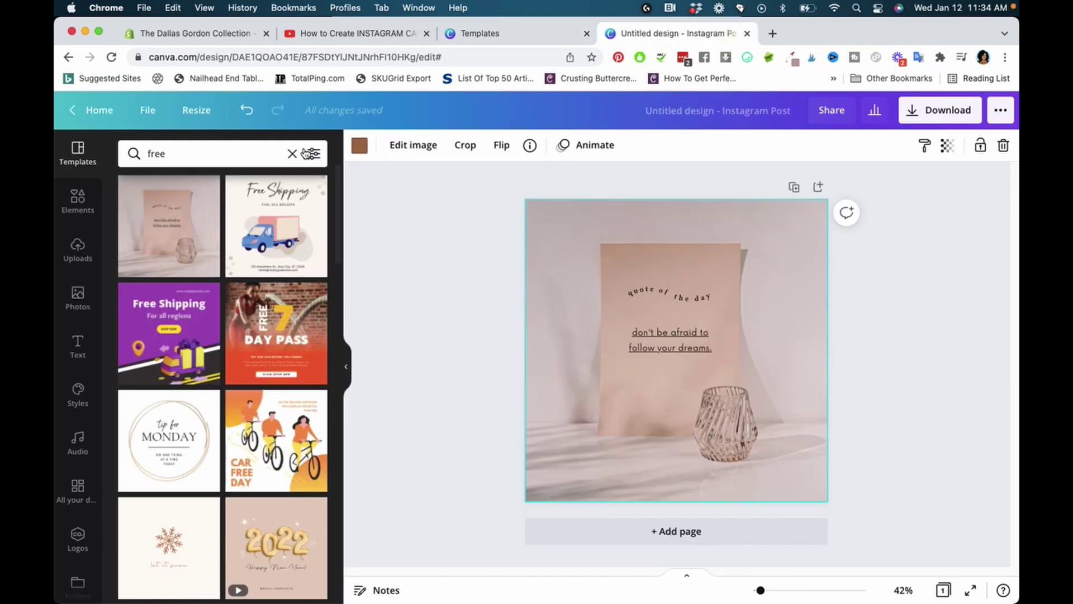
Clear the 'free' query from the Templates panel search
{"action": "key", "text": "Return"}
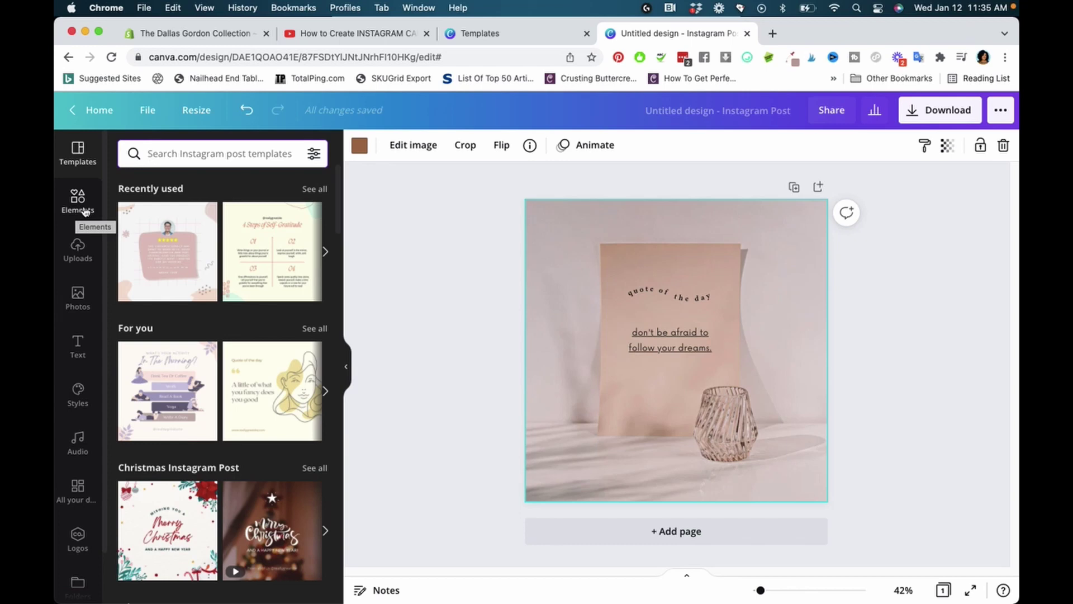
Filter the 'thank you' element search in Elements to Price: Free
{"action": "left_click", "coordinate": [84, 211]}
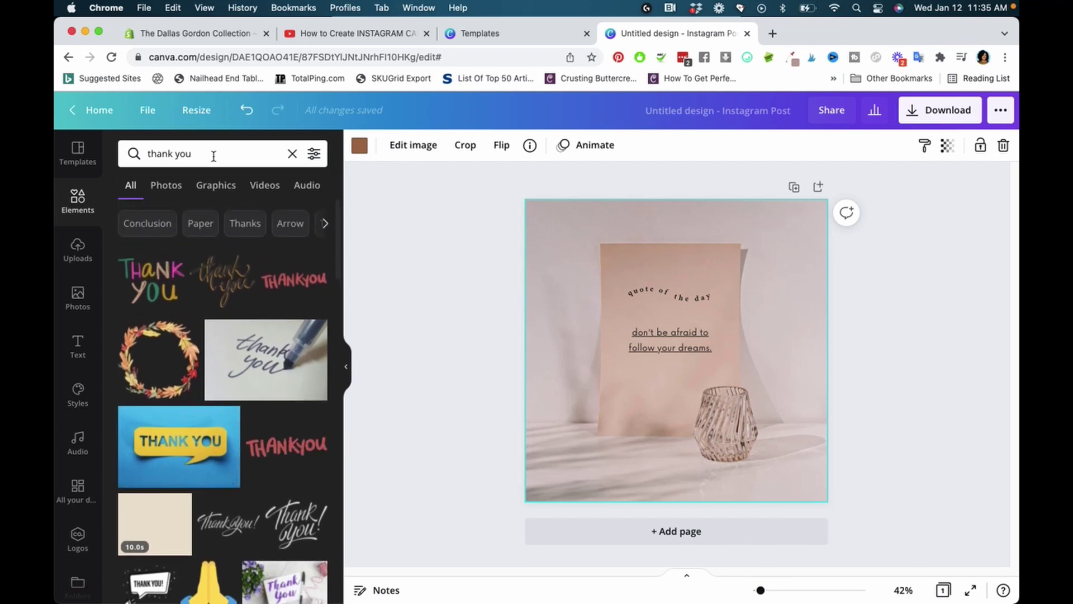
{"action": "left_click", "coordinate": [213, 156]}
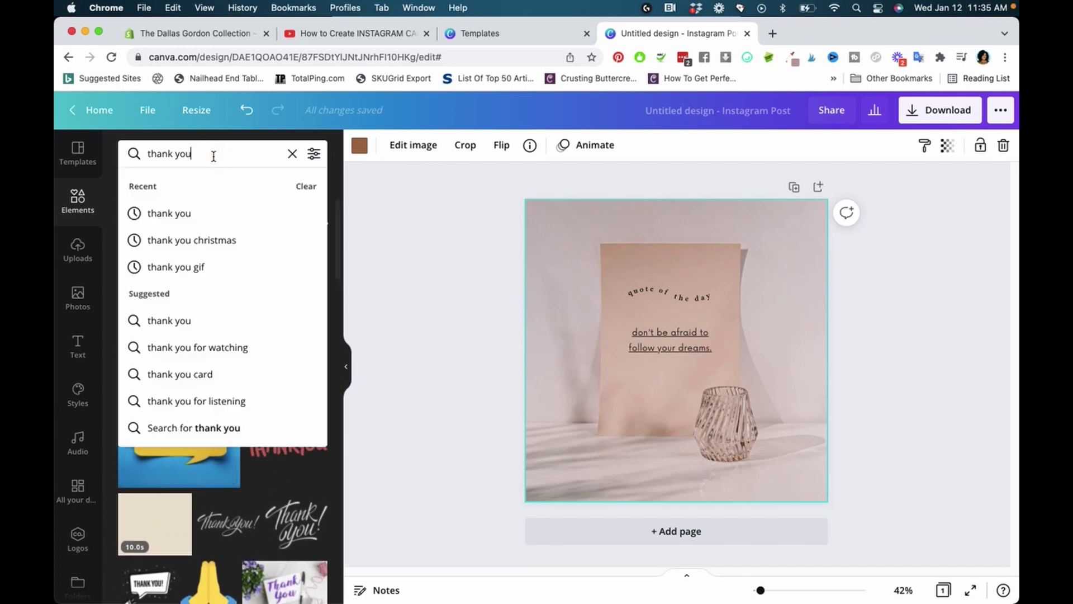
{"action": "left_click", "coordinate": [338, 227]}
{"action": "left_click", "coordinate": [315, 155]}
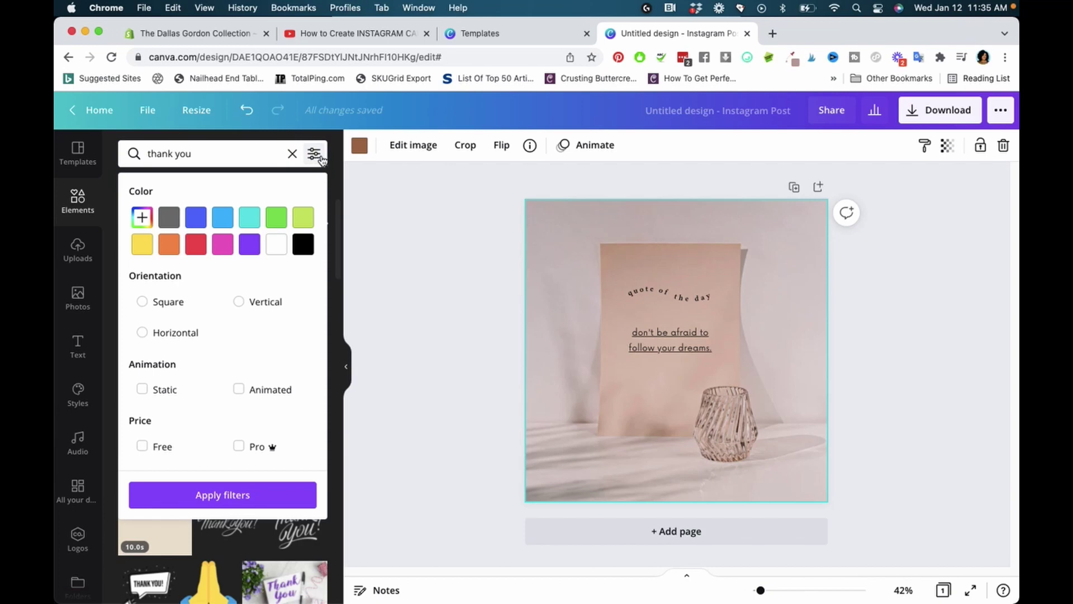
{"action": "left_click", "coordinate": [142, 446]}
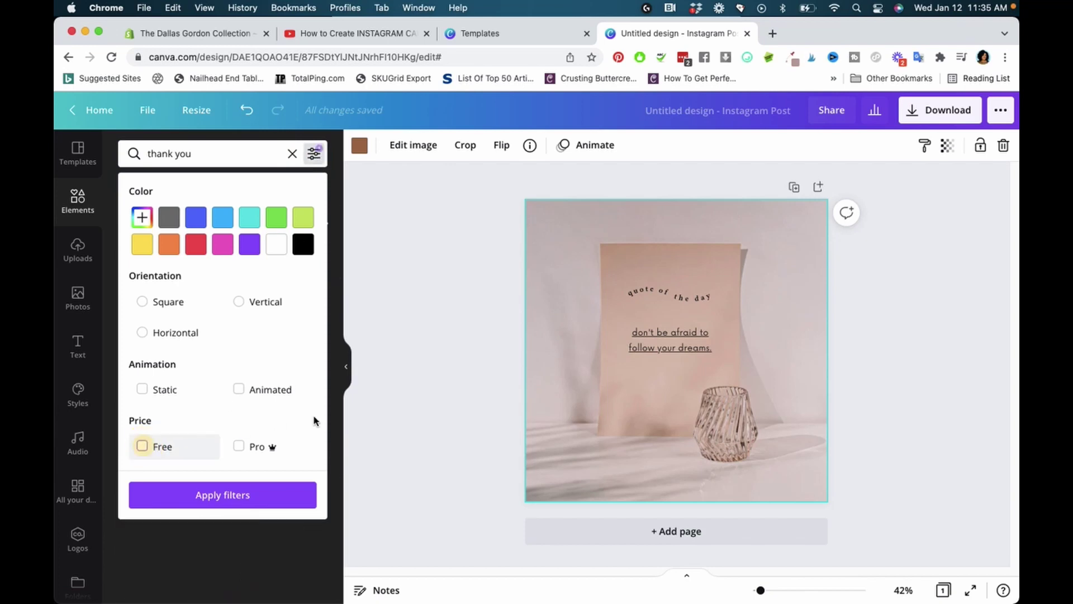
{"action": "left_click", "coordinate": [251, 495]}
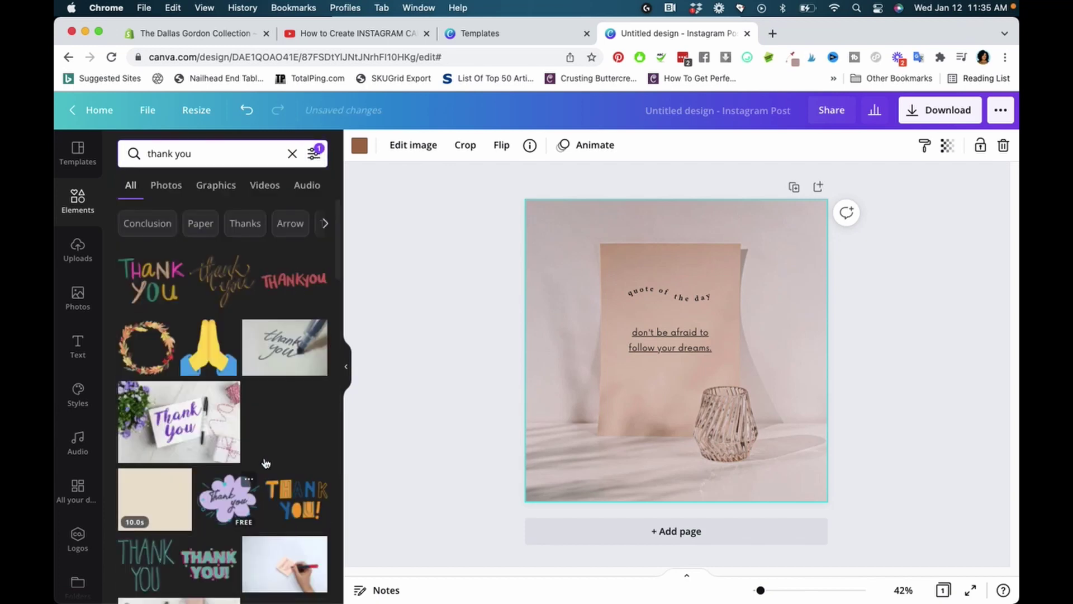
{"action": "scroll", "coordinate": [266, 374], "scroll_direction": "down", "scroll_amount": 5}
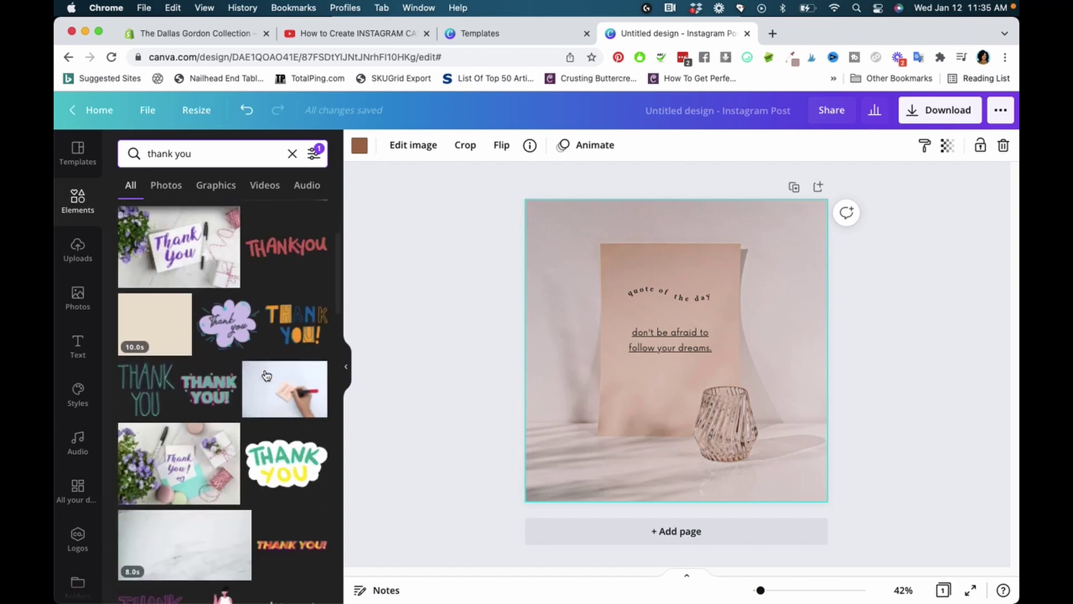
{"action": "scroll", "coordinate": [266, 374], "scroll_direction": "down", "scroll_amount": 4}
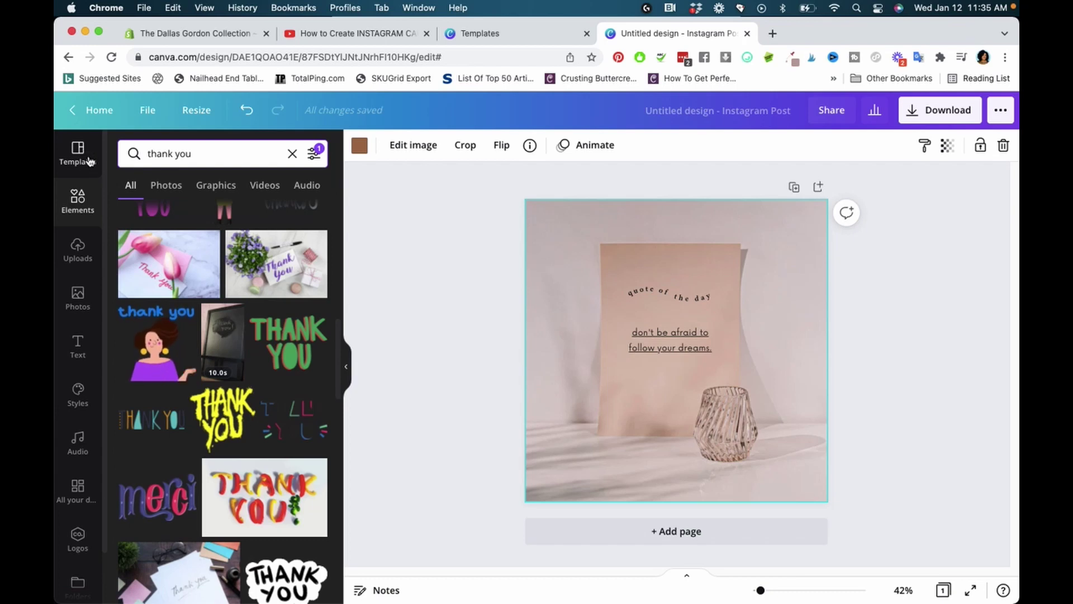
{"action": "scroll", "coordinate": [246, 426], "scroll_direction": "down", "scroll_amount": 3}
{"action": "scroll", "coordinate": [224, 403], "scroll_direction": "up", "scroll_amount": 3}
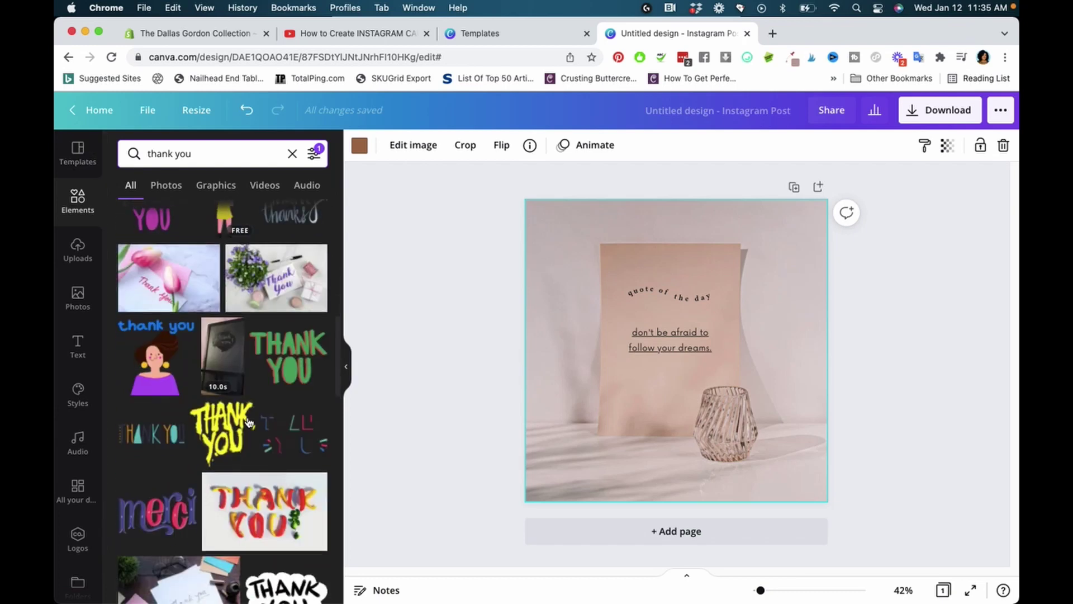
Add the 'thank you' woman sticker, nudge it toward the lower right, and clear the search
{"action": "left_click", "coordinate": [166, 373]}
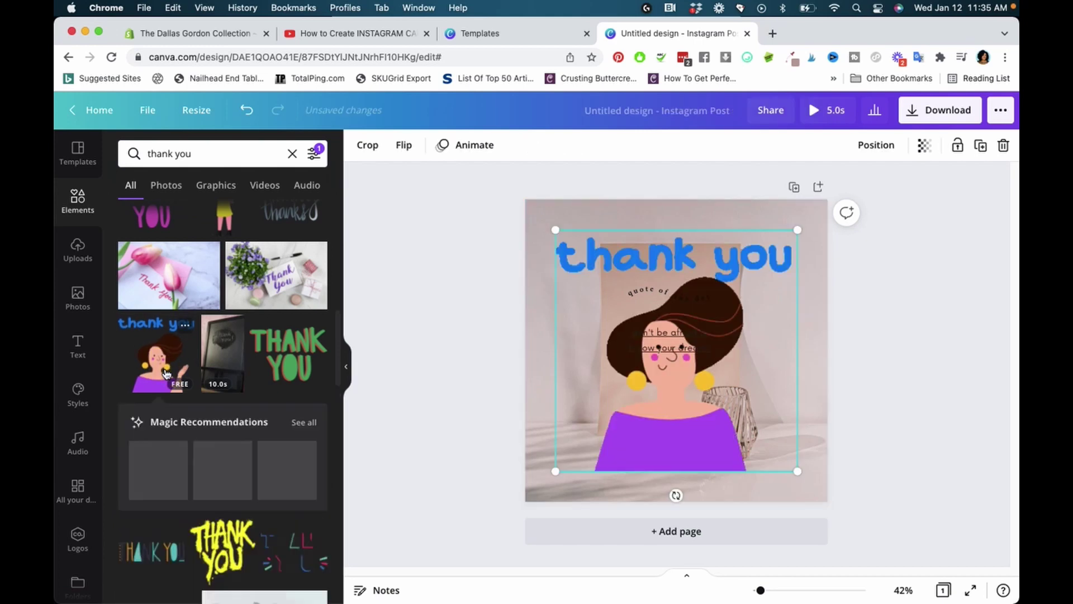
{"action": "left_click_drag", "start_coordinate": [687, 438], "coordinate": [708, 464]}
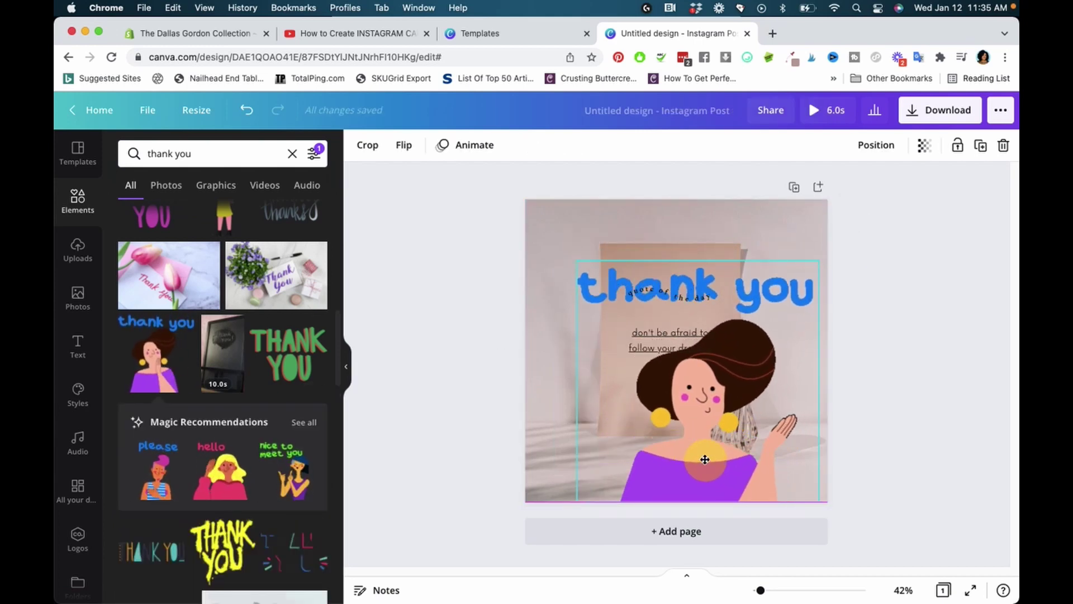
{"action": "left_click", "coordinate": [316, 156]}
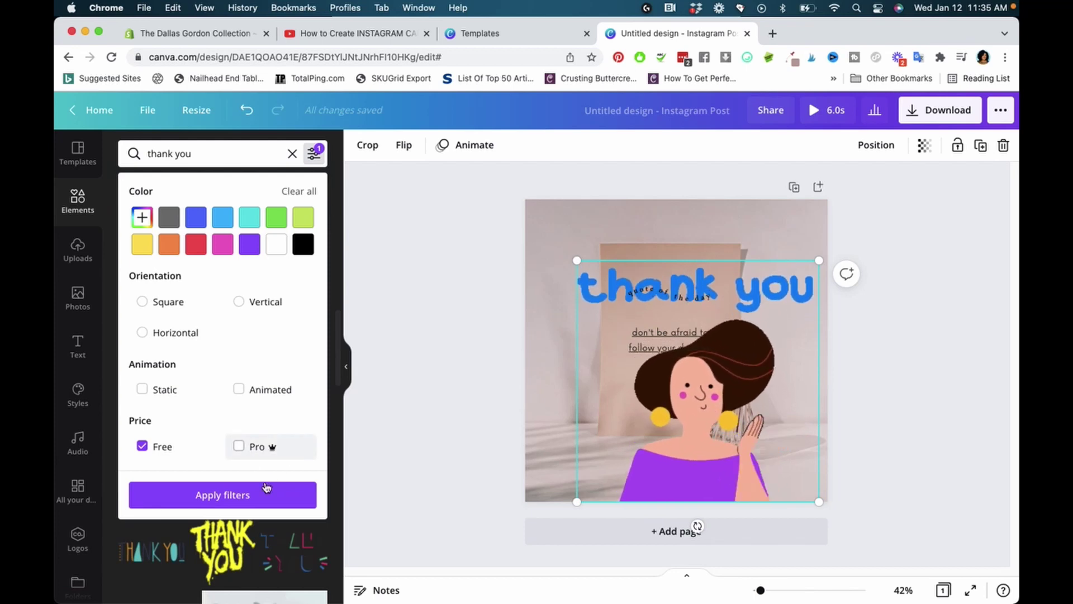
{"action": "left_click", "coordinate": [293, 156]}
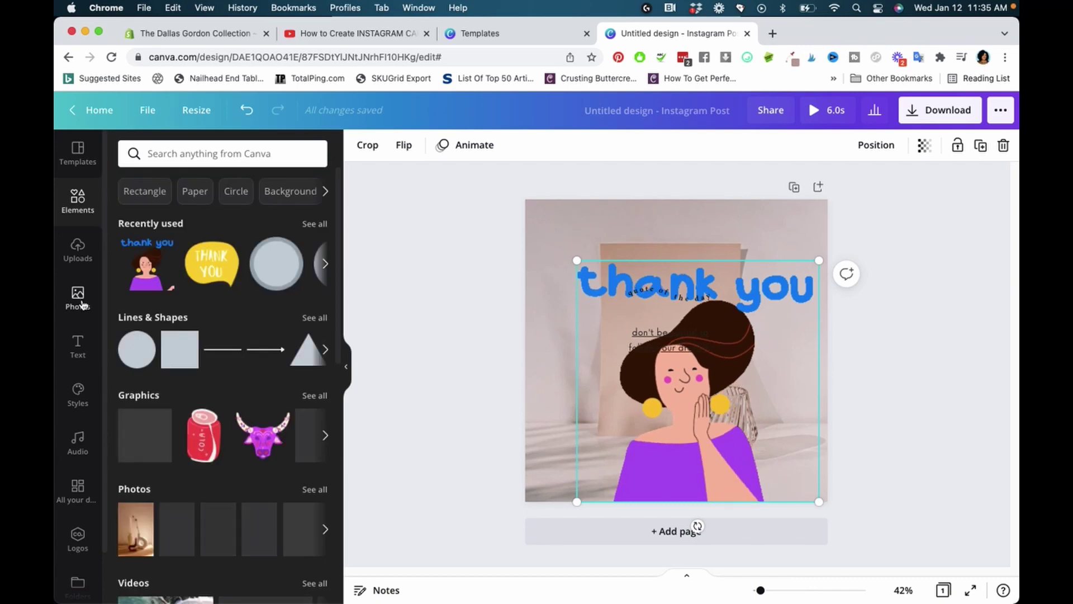
Apply a Price: Free filter to the Photos library
{"action": "left_click", "coordinate": [80, 301]}
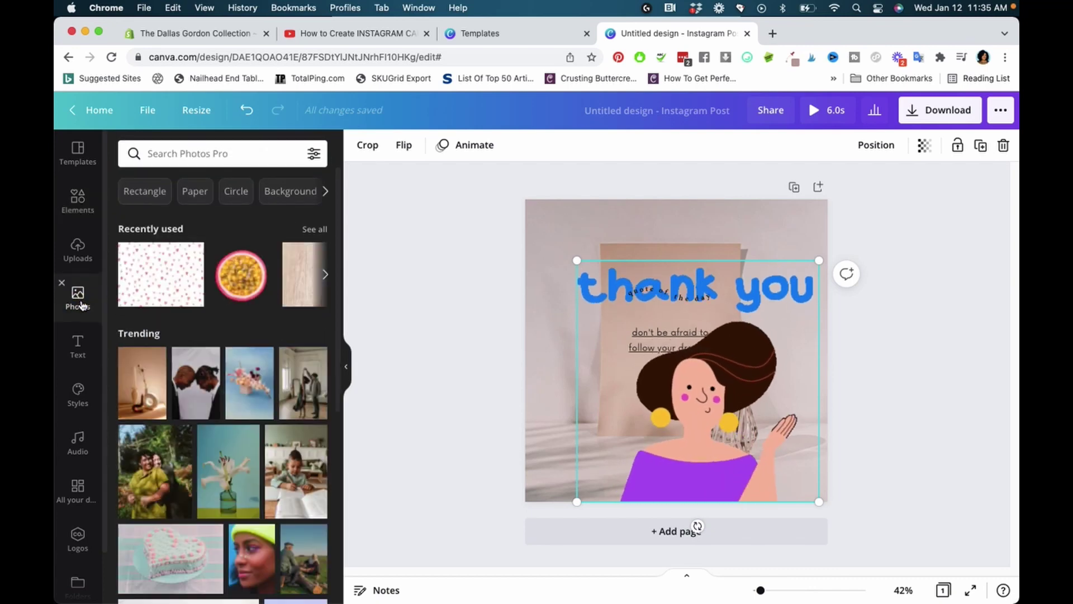
{"action": "left_click", "coordinate": [316, 156]}
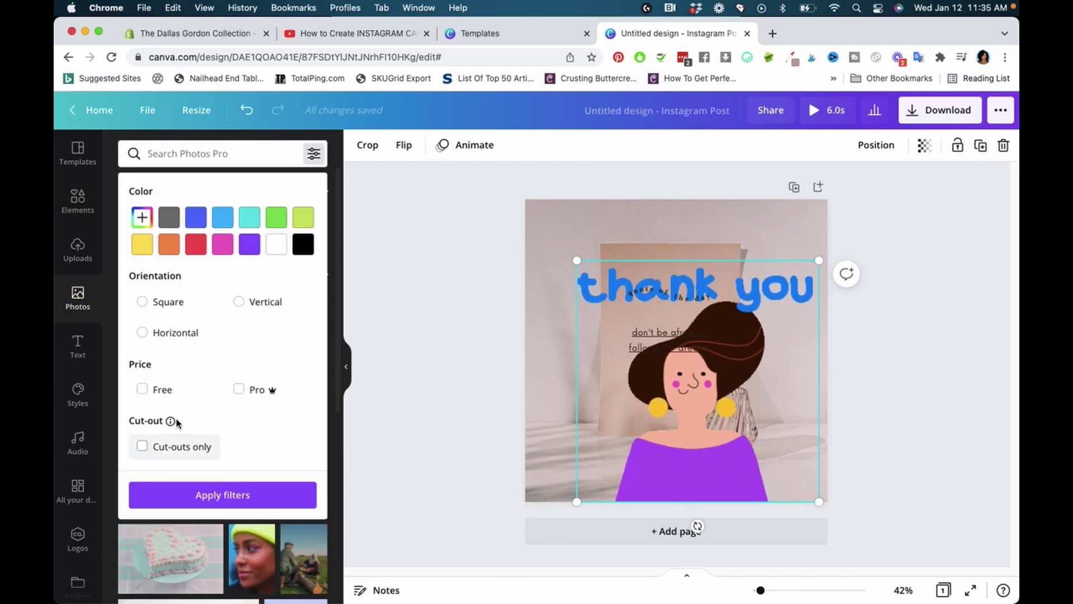
{"action": "left_click", "coordinate": [143, 391]}
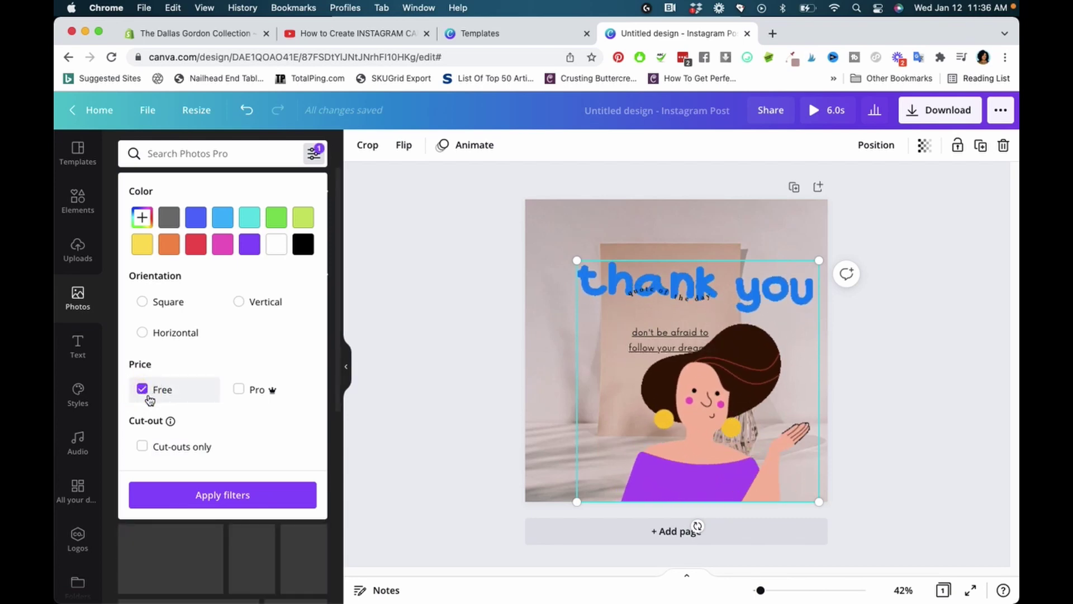
{"action": "left_click", "coordinate": [195, 501]}
{"action": "scroll", "coordinate": [260, 378], "scroll_direction": "down", "scroll_amount": 5}
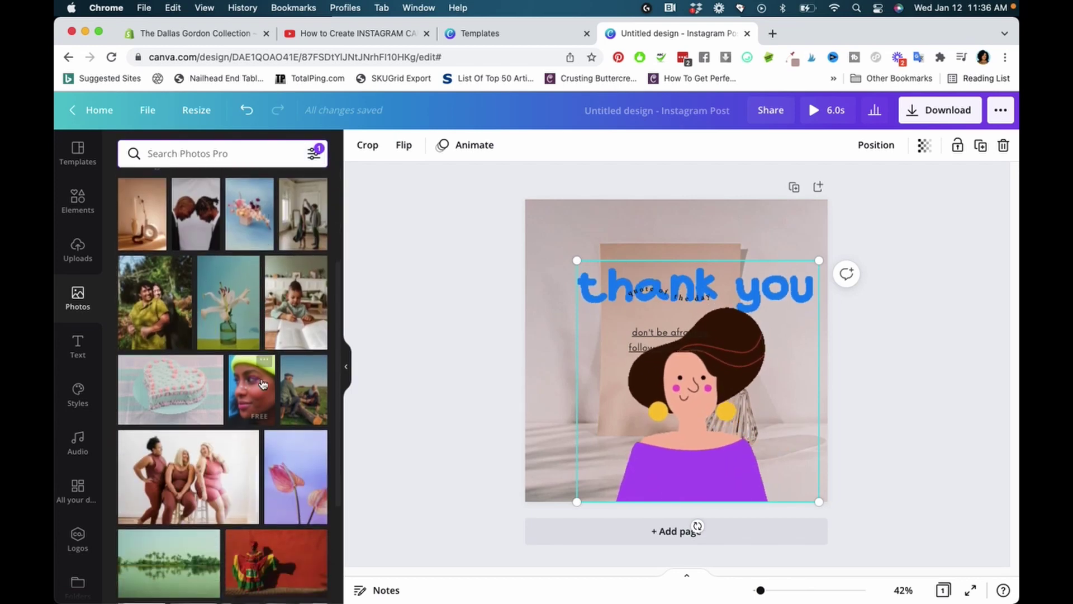
{"action": "scroll", "coordinate": [261, 382], "scroll_direction": "up", "scroll_amount": 3}
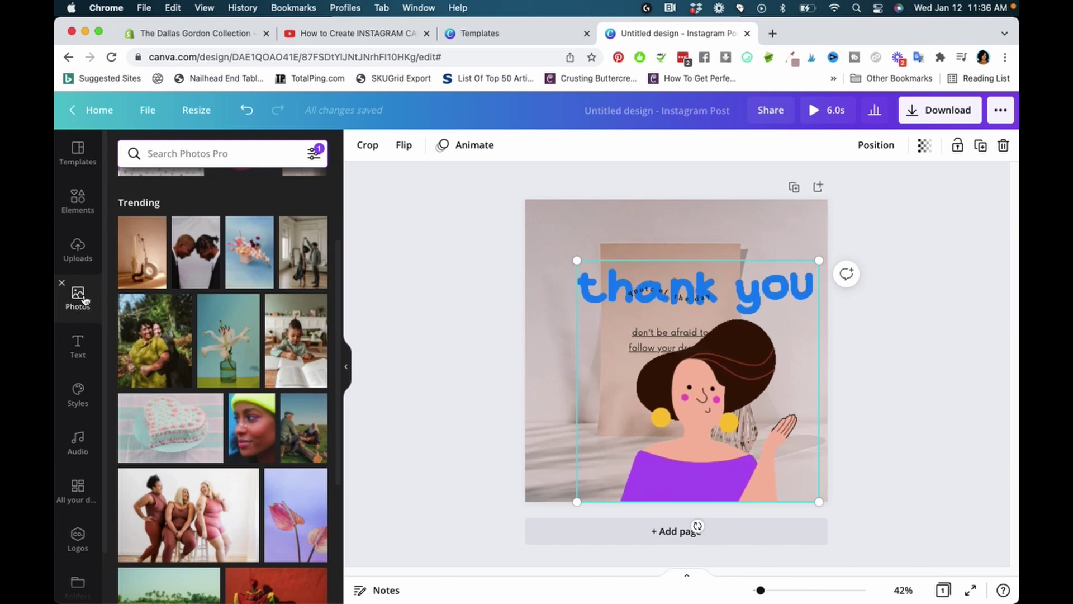
Show all recently used text combinations, such as Baked Fresh, Rodeo and Hello Darling
{"action": "left_click", "coordinate": [79, 350]}
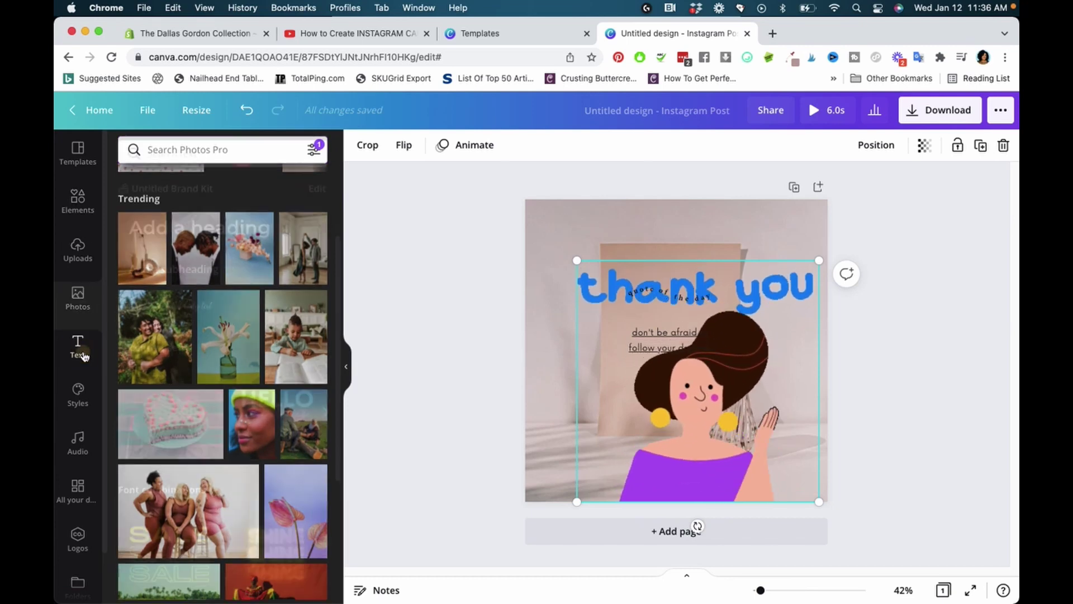
{"action": "scroll", "coordinate": [257, 349], "scroll_direction": "down", "scroll_amount": 5}
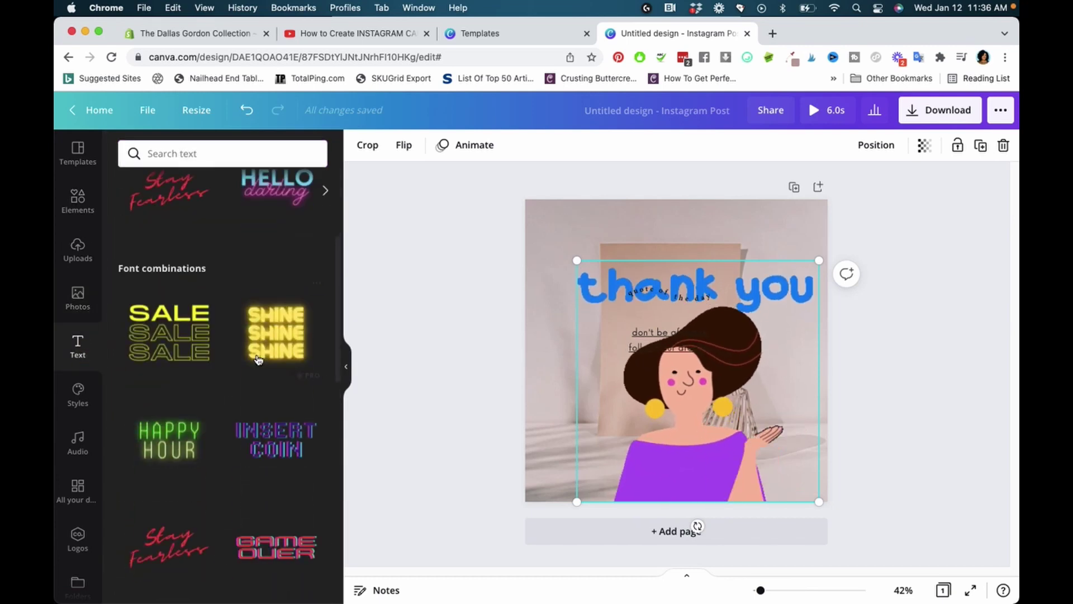
{"action": "scroll", "coordinate": [257, 354], "scroll_direction": "up", "scroll_amount": 5}
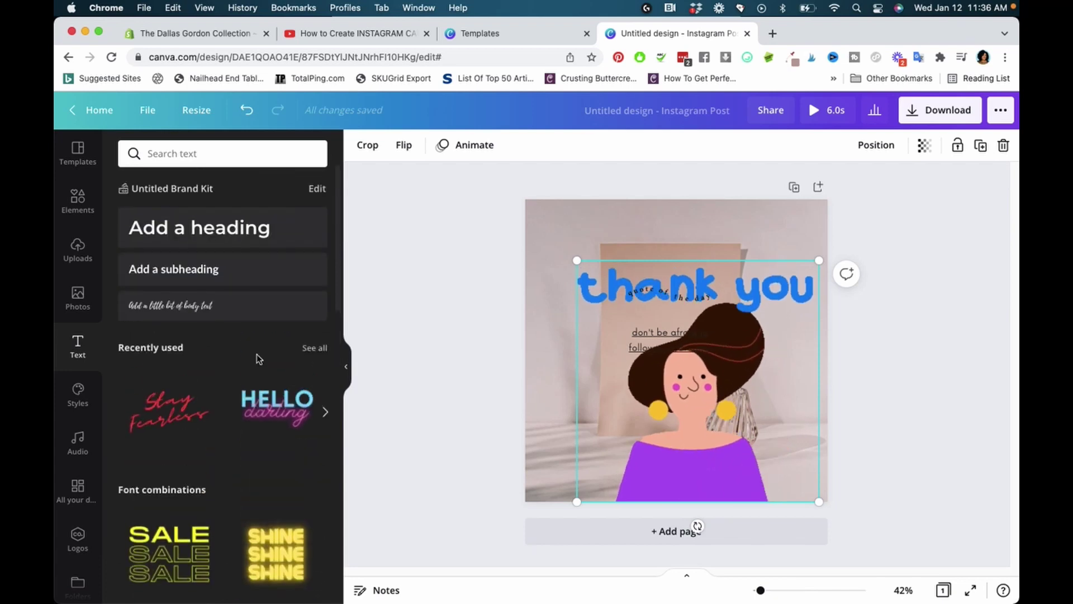
{"action": "scroll", "coordinate": [257, 354], "scroll_direction": "down", "scroll_amount": 4}
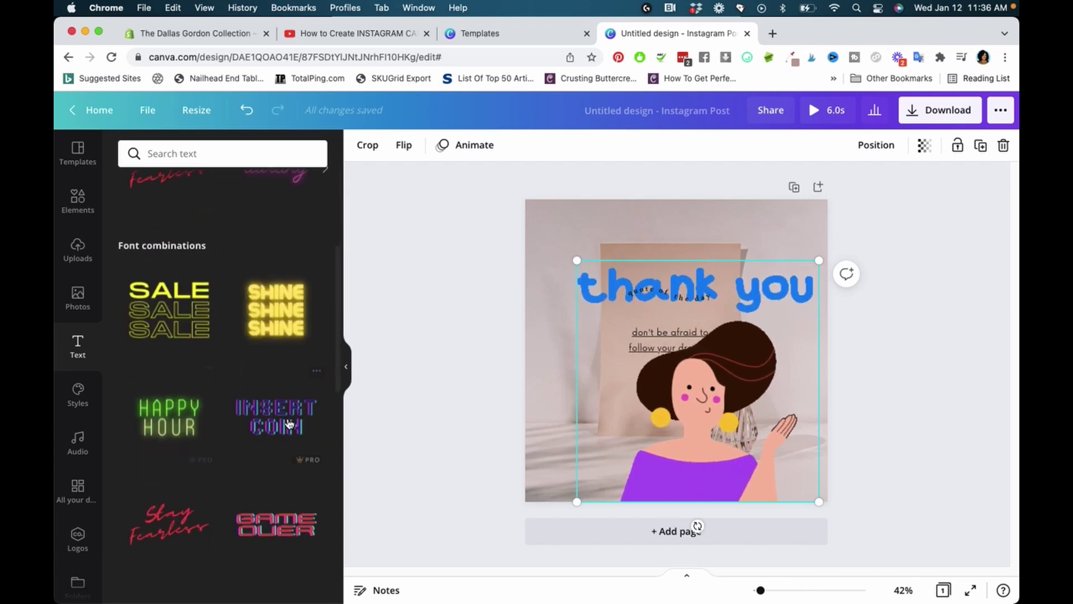
{"action": "scroll", "coordinate": [218, 353], "scroll_direction": "up", "scroll_amount": 4}
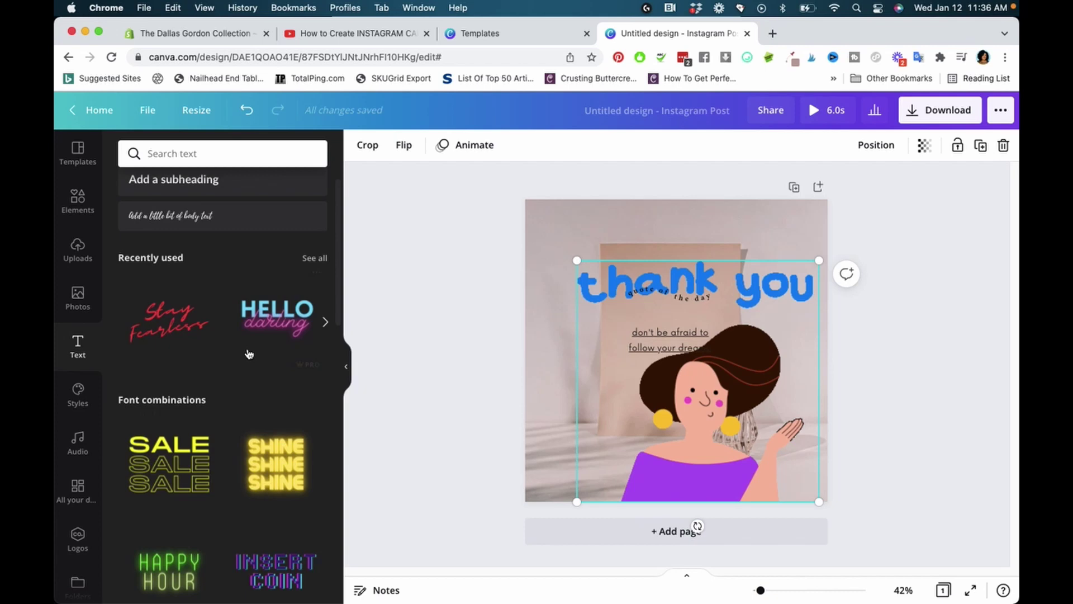
{"action": "scroll", "coordinate": [249, 353], "scroll_direction": "down", "scroll_amount": 3}
{"action": "scroll", "coordinate": [248, 350], "scroll_direction": "up", "scroll_amount": 5}
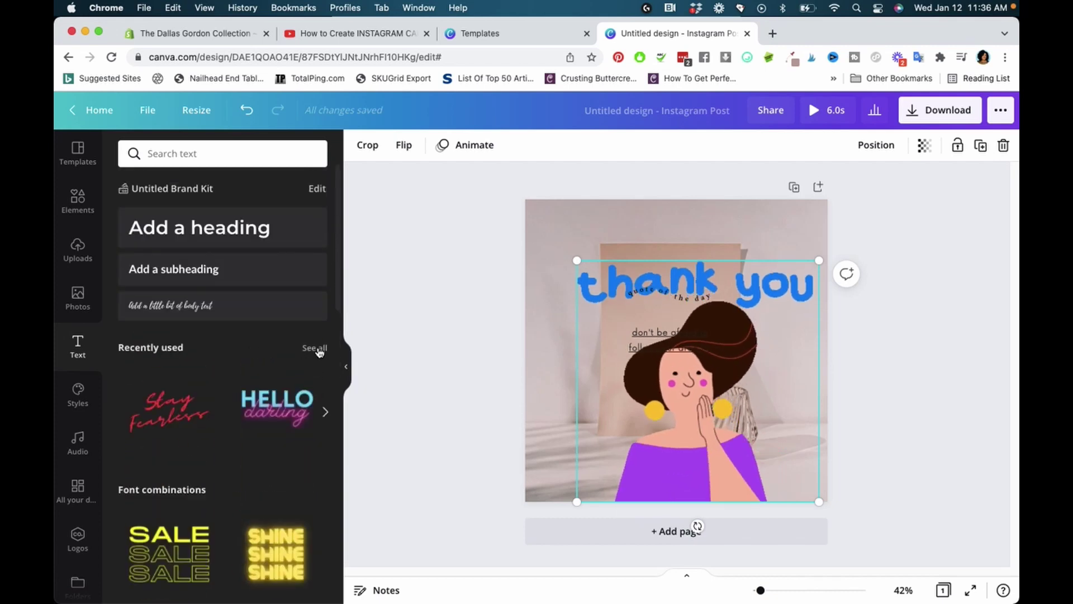
{"action": "left_click", "coordinate": [319, 349]}
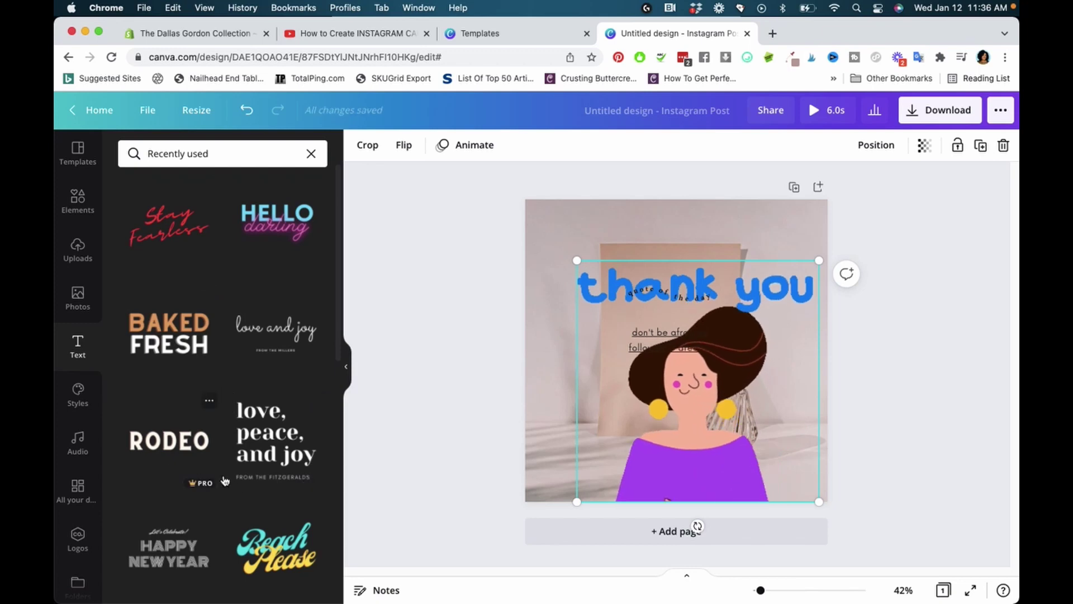
{"action": "scroll", "coordinate": [228, 501], "scroll_direction": "down", "scroll_amount": 3}
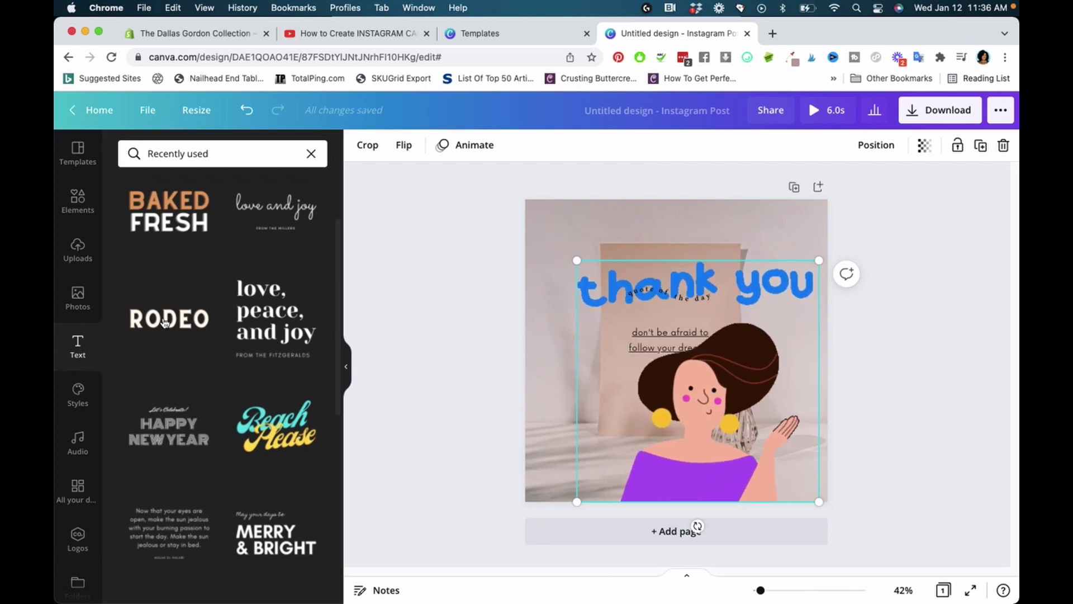
{"action": "scroll", "coordinate": [235, 441], "scroll_direction": "up", "scroll_amount": 3}
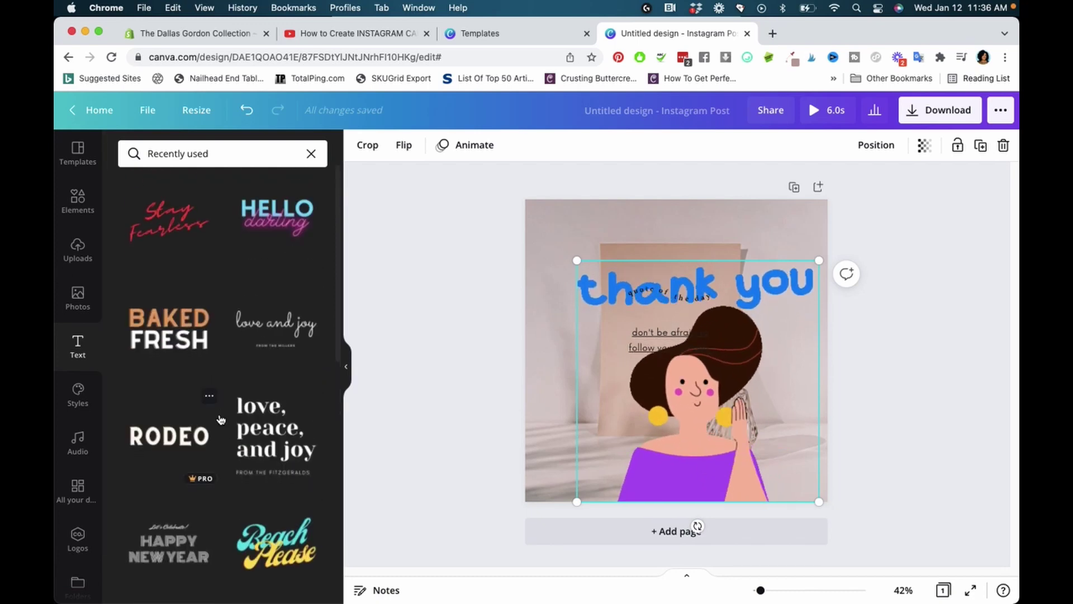
{"action": "scroll", "coordinate": [224, 433], "scroll_direction": "down", "scroll_amount": 2}
{"action": "scroll", "coordinate": [218, 429], "scroll_direction": "up", "scroll_amount": 2}
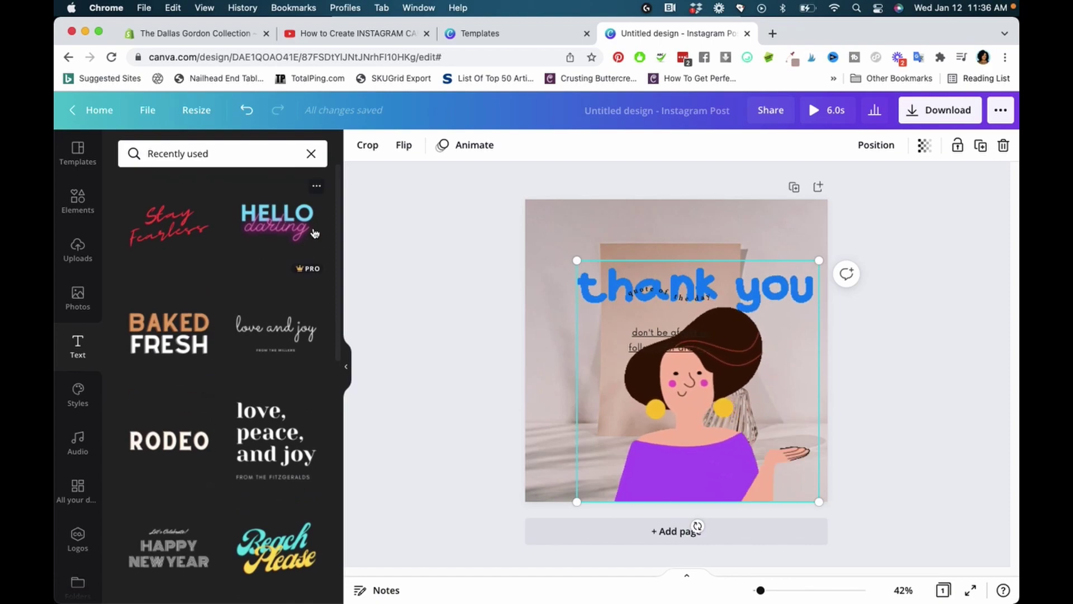